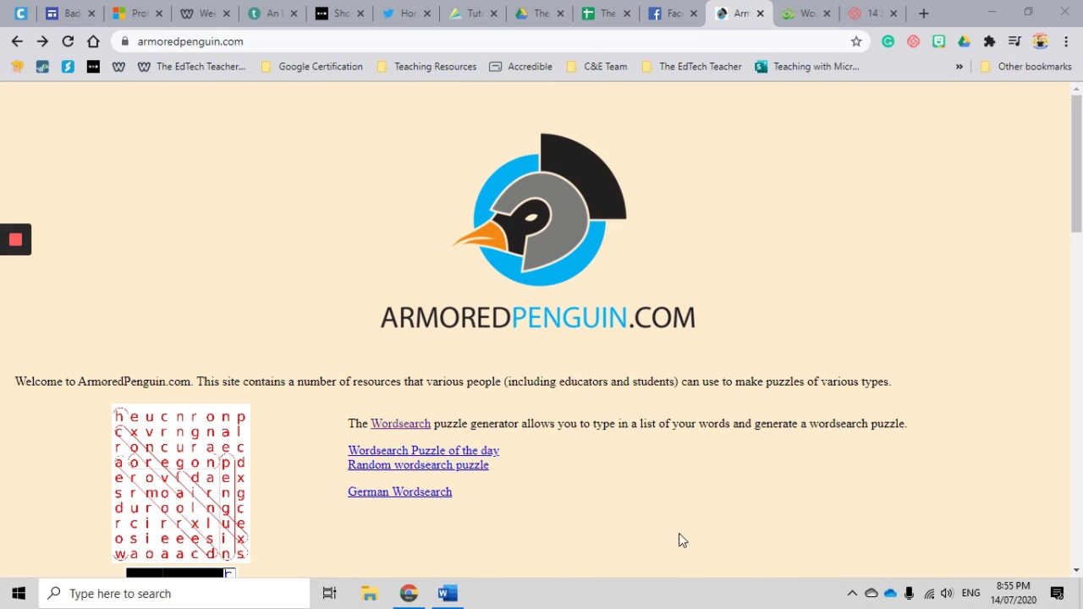
Look through the puzzle generators described on the ArmoredPenguin home page, from Wordsearch to Sidewalks of Corvallis.
scroll(685, 396, down, 2)
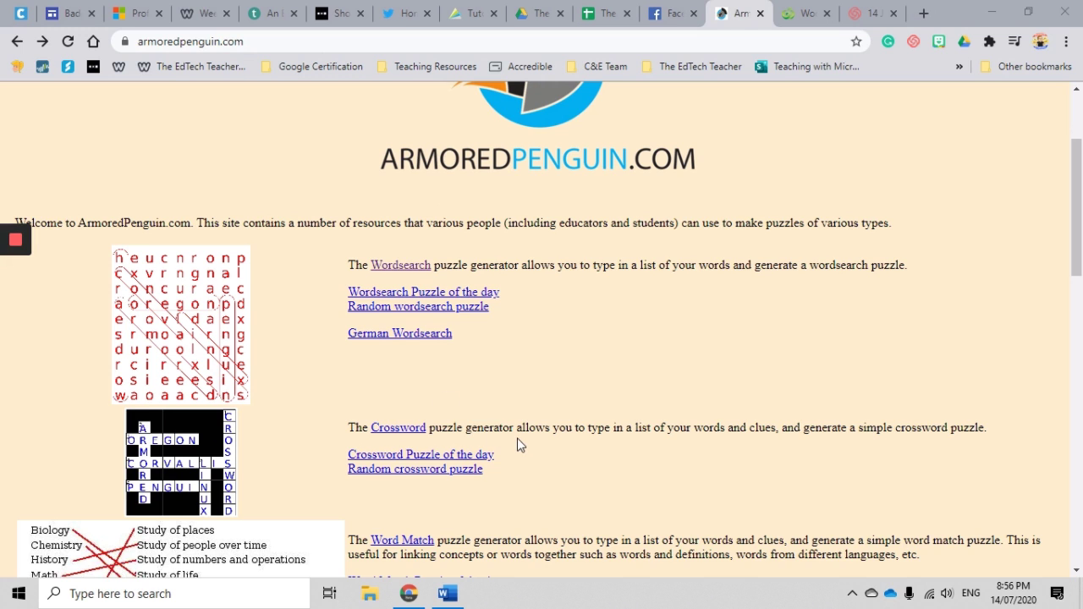
scroll(518, 445, down, 3)
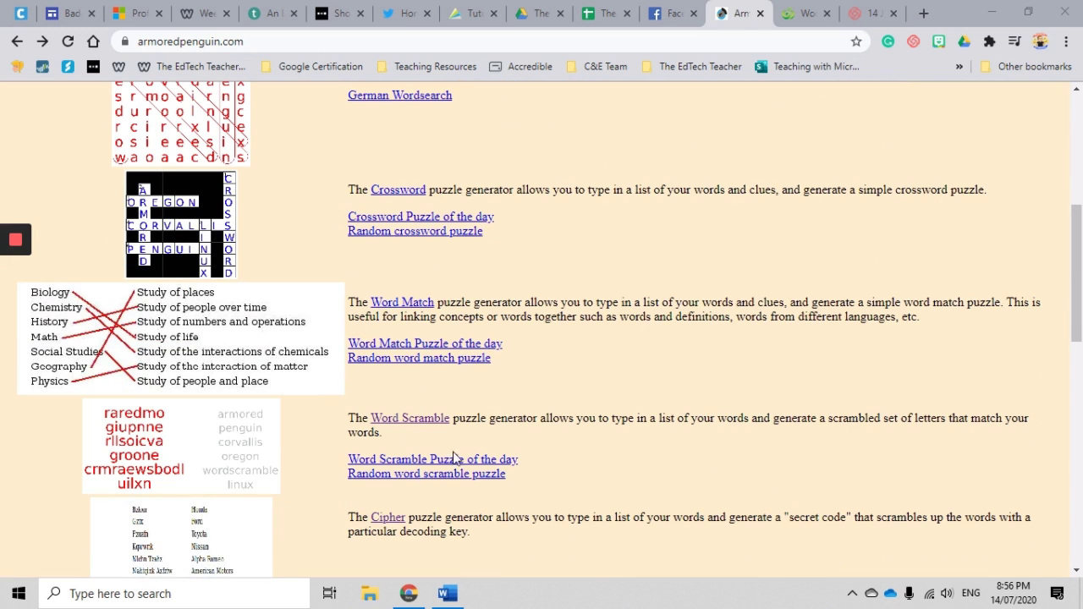
scroll(471, 447, down, 2)
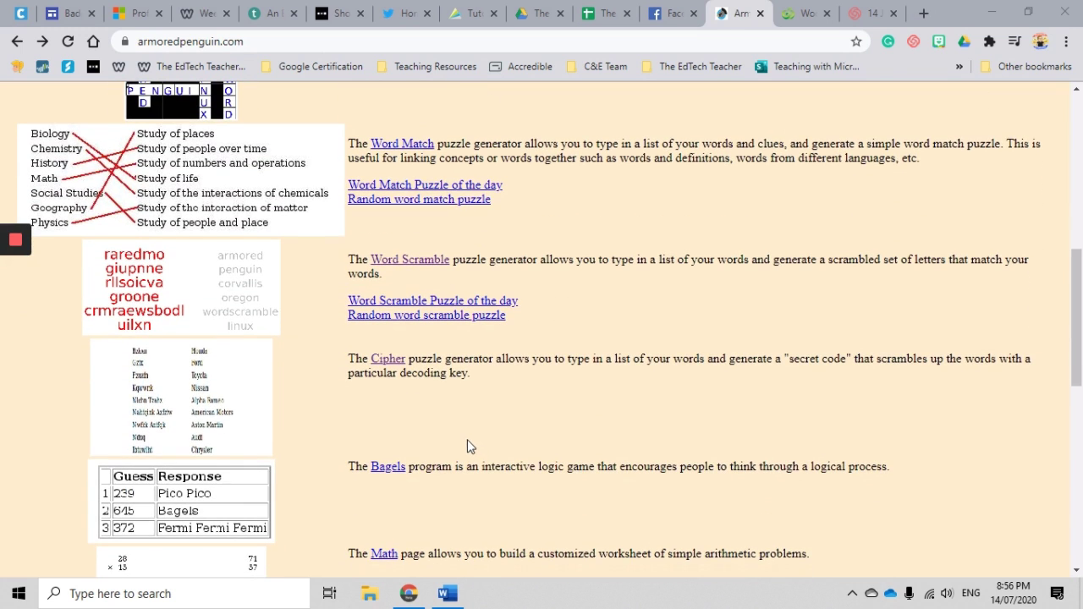
scroll(468, 437, down, 1)
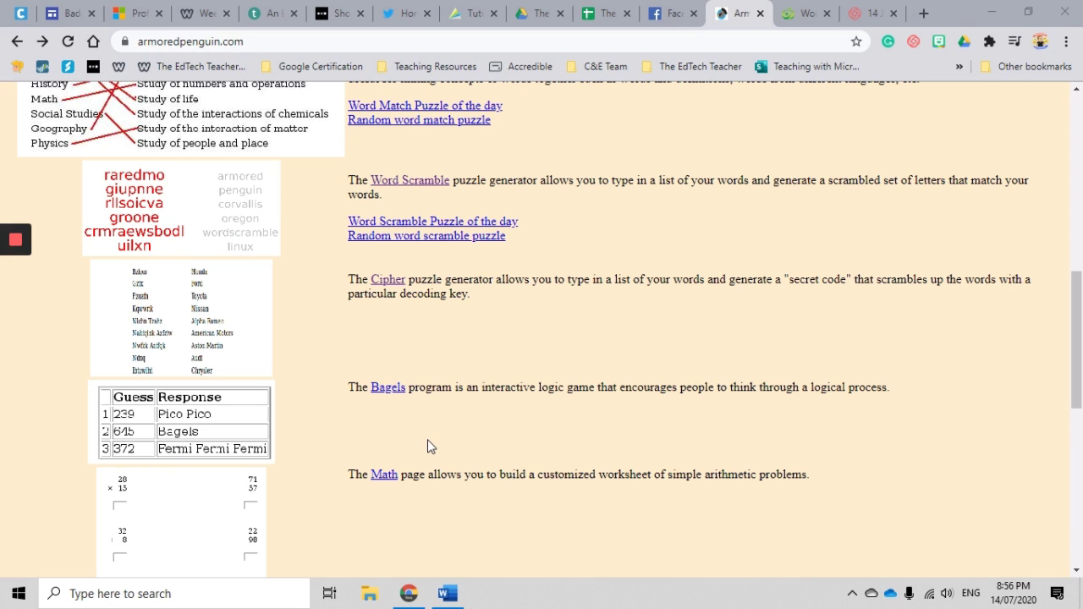
scroll(425, 440, down, 2)
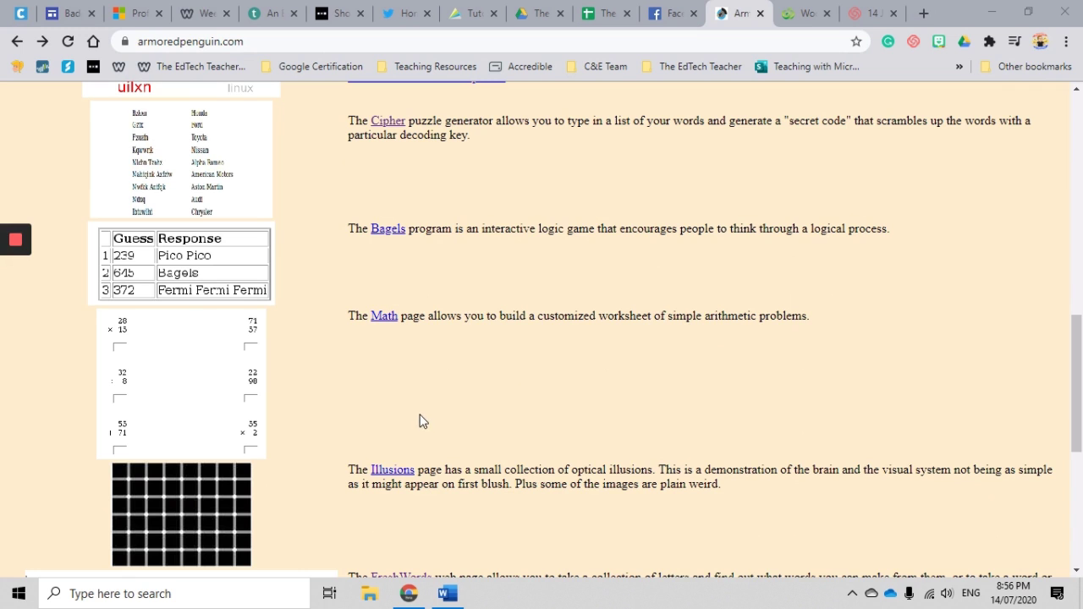
scroll(423, 422, down, 3)
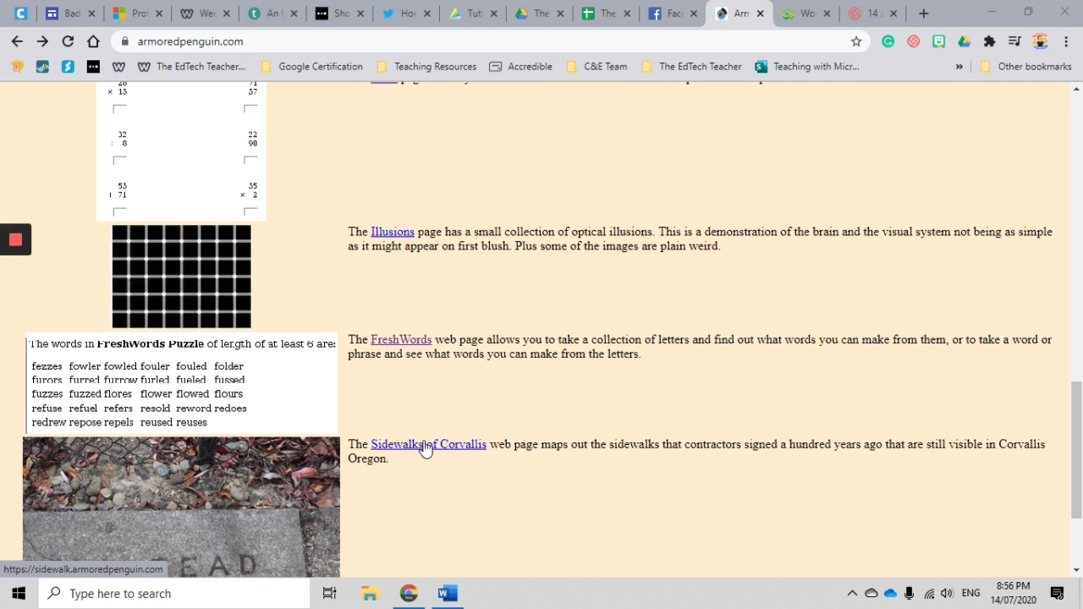
scroll(425, 446, up, 10)
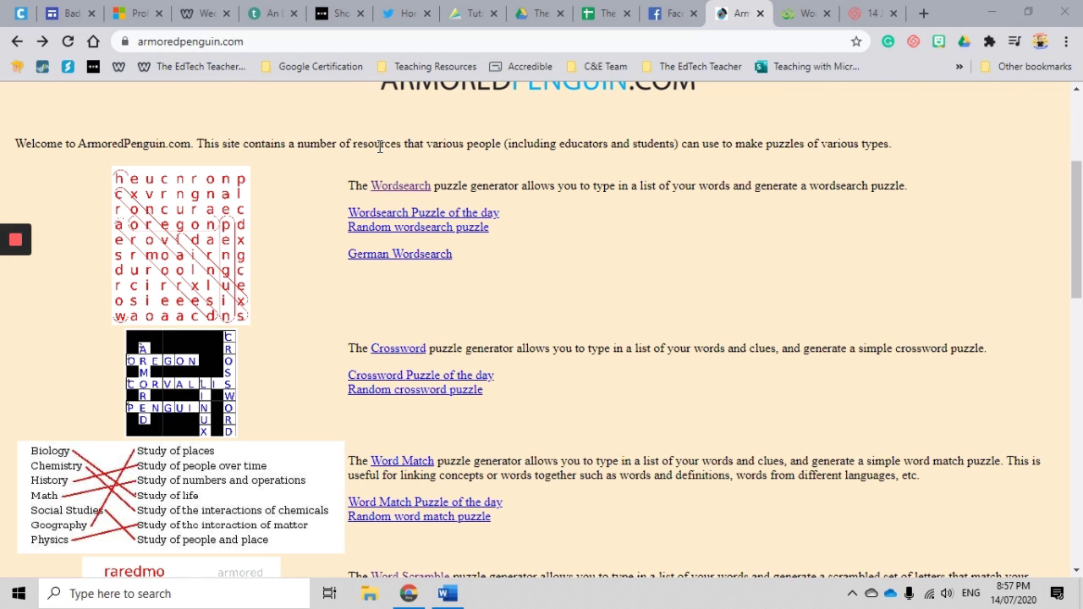
Open the Wordsearch puzzle generator and go to its blank word list form.
click(402, 188)
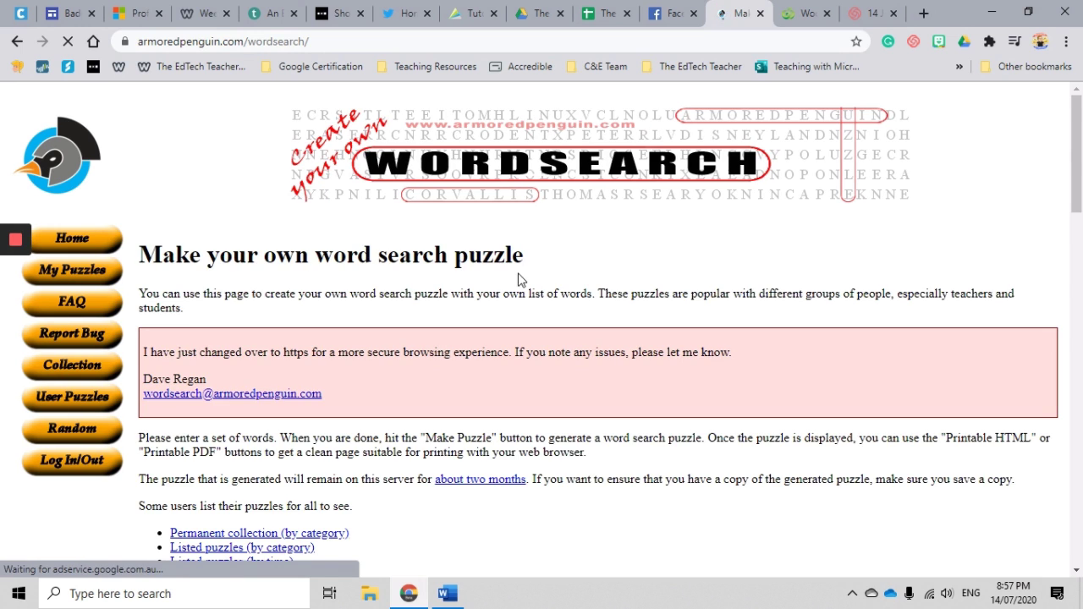
scroll(520, 290, down, 1)
scroll(517, 288, down, 2)
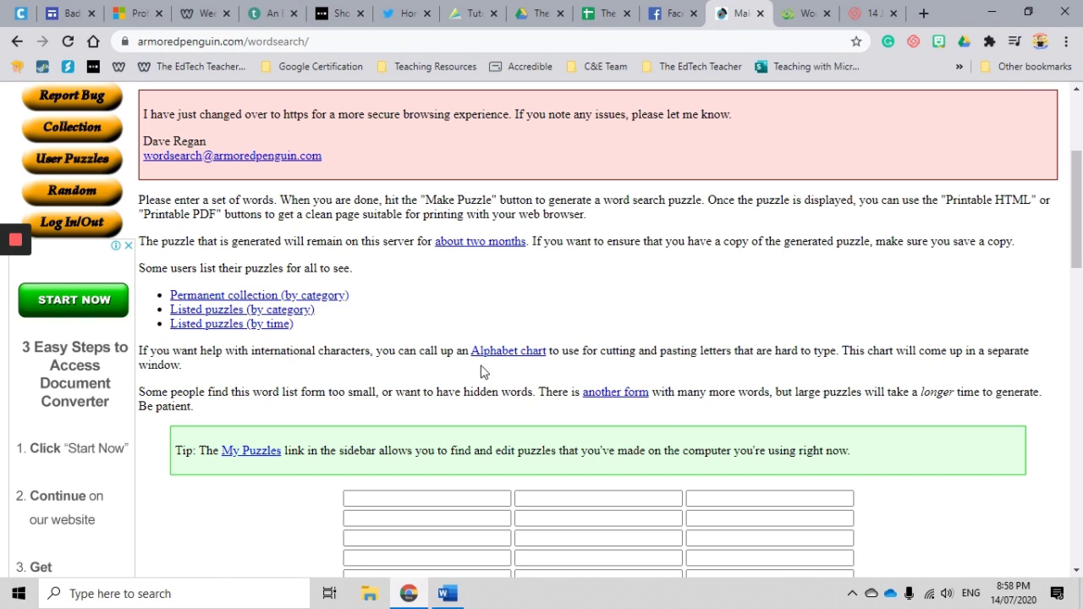
scroll(499, 358, down, 2)
scroll(499, 357, down, 3)
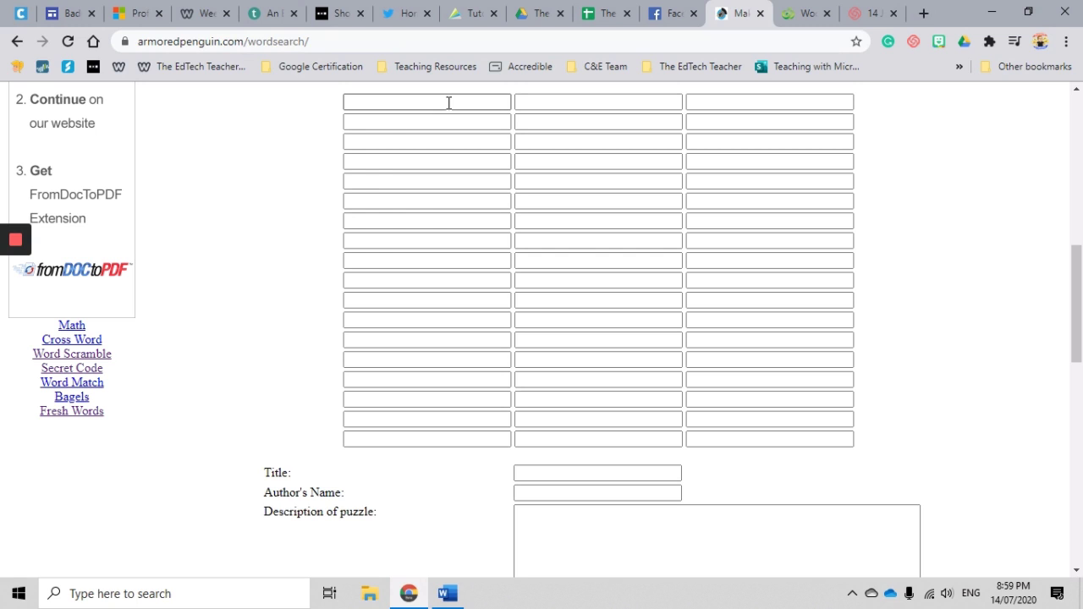
Fill the first row of the word list with Wide Reading, Genre and Common era from the suggested entries.
click(448, 103)
click(417, 163)
click(580, 105)
click(553, 188)
click(720, 104)
click(713, 160)
Fill the second row of the word list with the suggested entries Exaggeration, Context and Realistic Fiction.
click(448, 121)
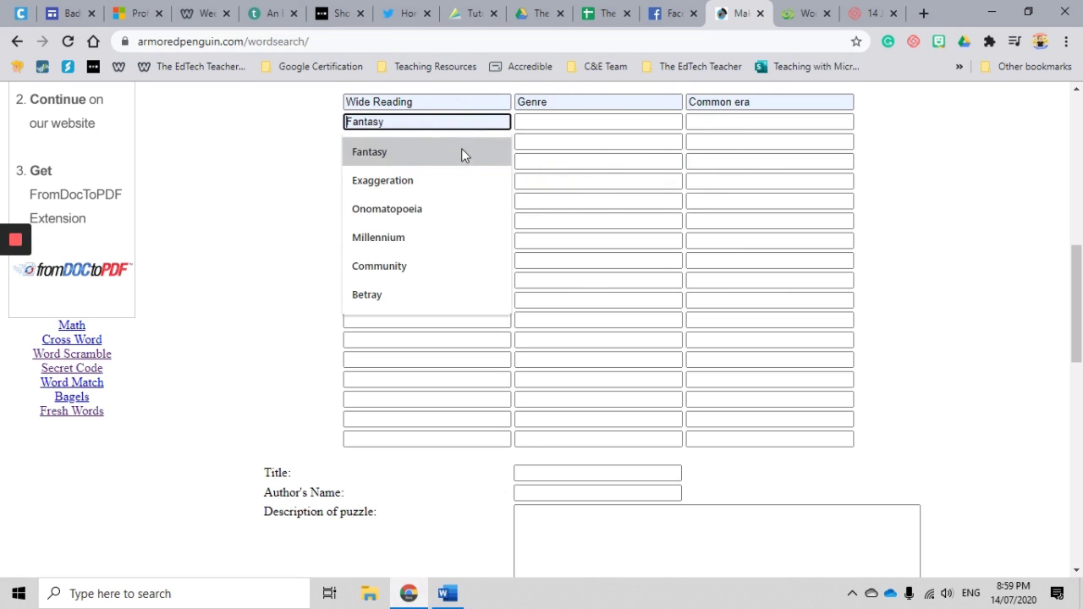
click(435, 179)
click(559, 121)
click(558, 163)
click(702, 123)
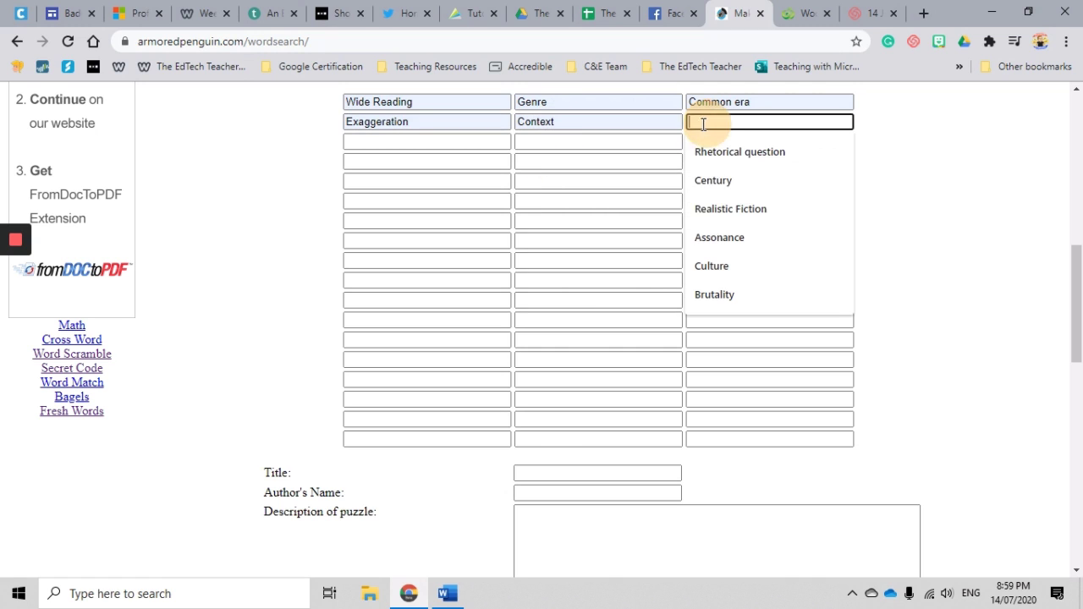
click(711, 219)
Enter Dispossession and Tone in the first two columns of the third word row, and Rhythm and Bias in the fourth.
click(444, 161)
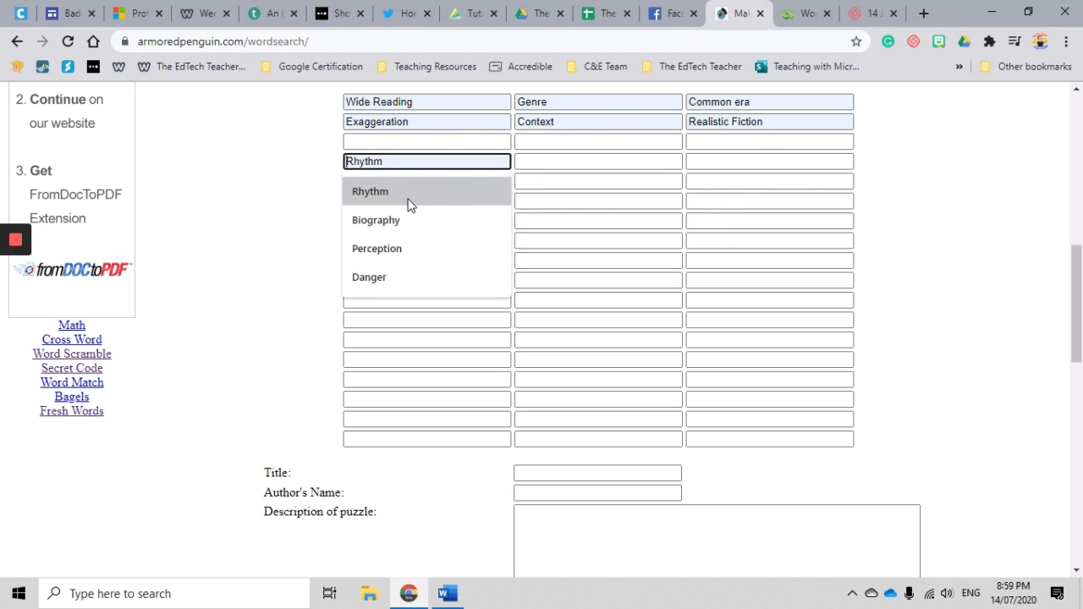
click(409, 204)
click(474, 142)
click(470, 166)
click(526, 142)
click(531, 229)
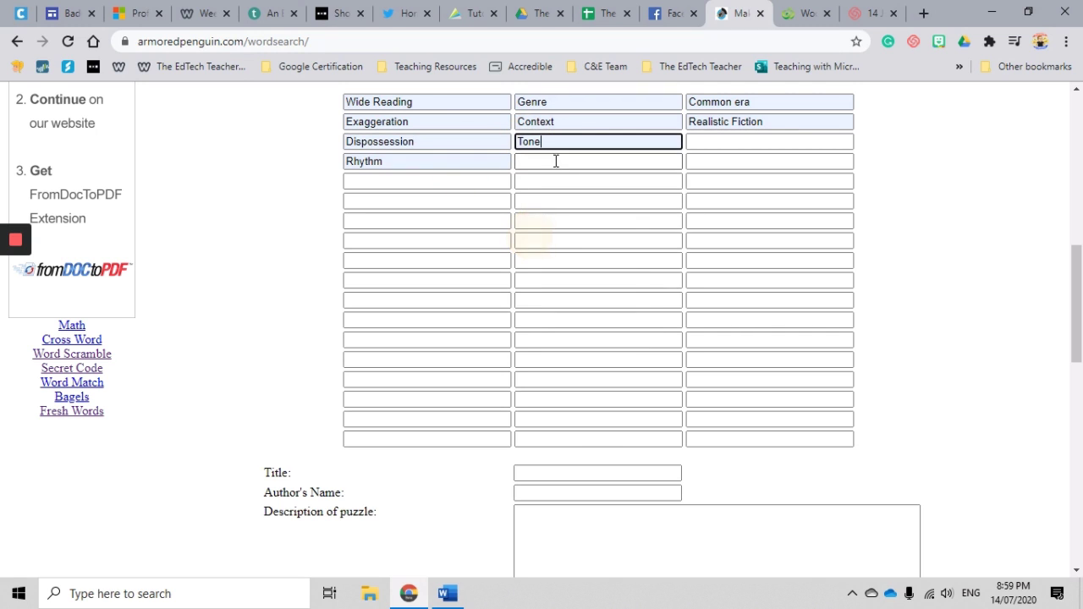
click(556, 161)
click(535, 303)
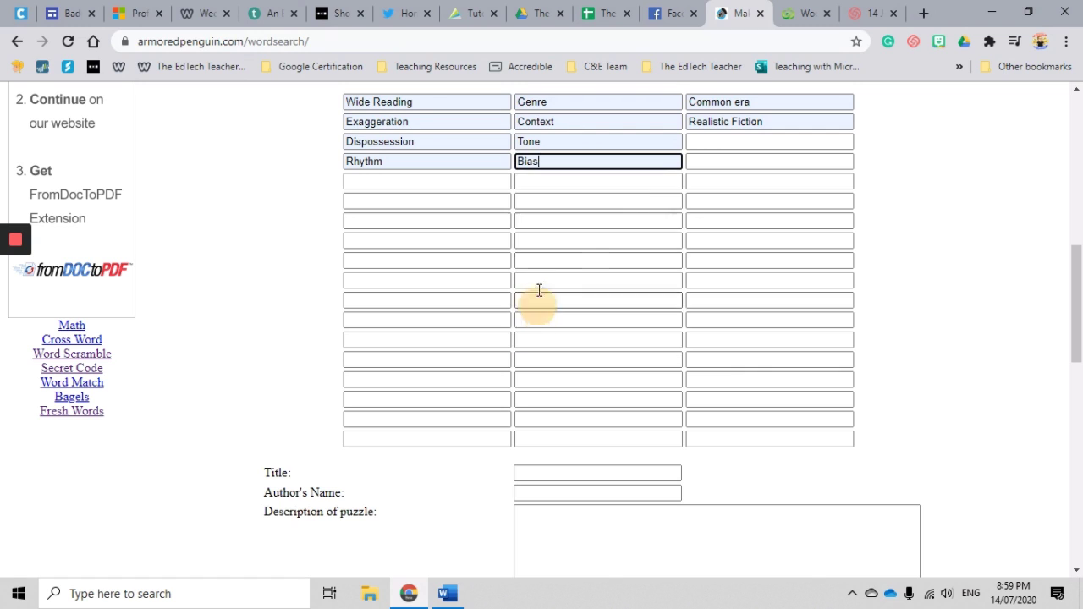
Complete the third column of the word list with Informational in the third row and Poetry in the fourth.
click(699, 141)
click(710, 202)
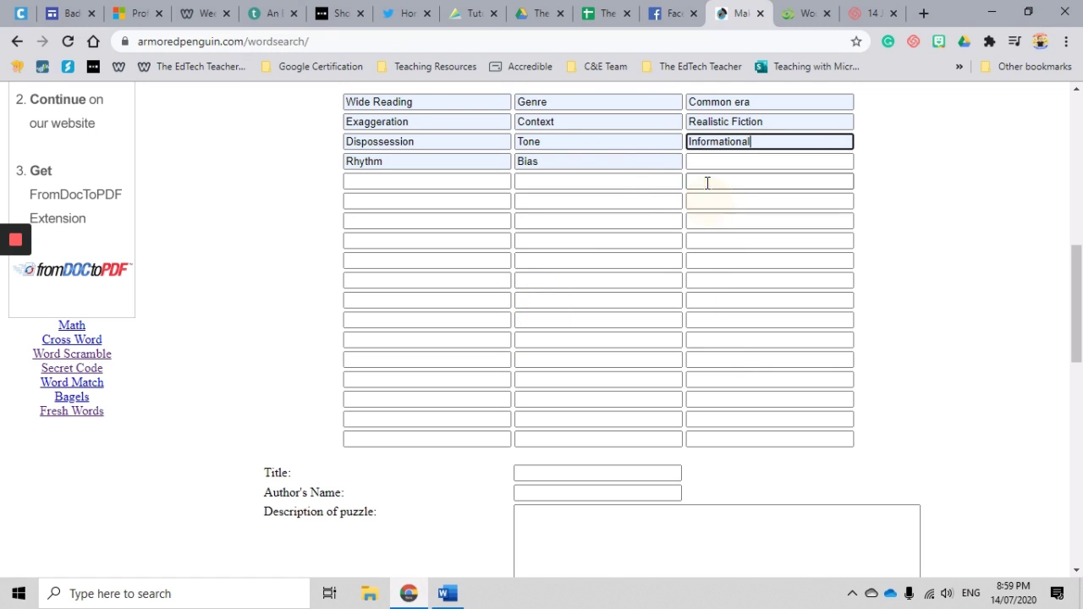
click(699, 161)
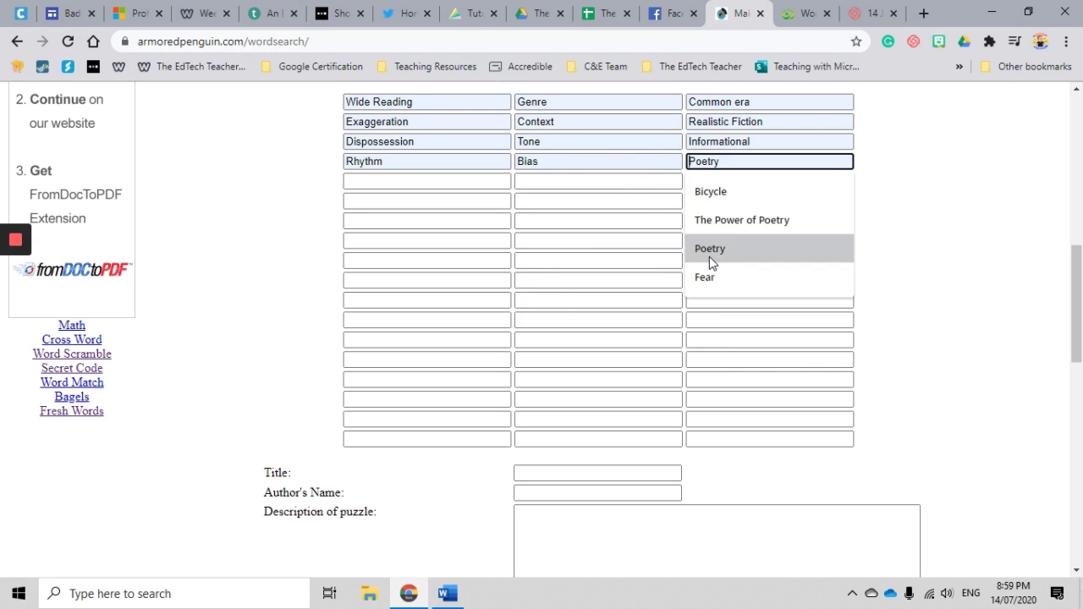
click(709, 255)
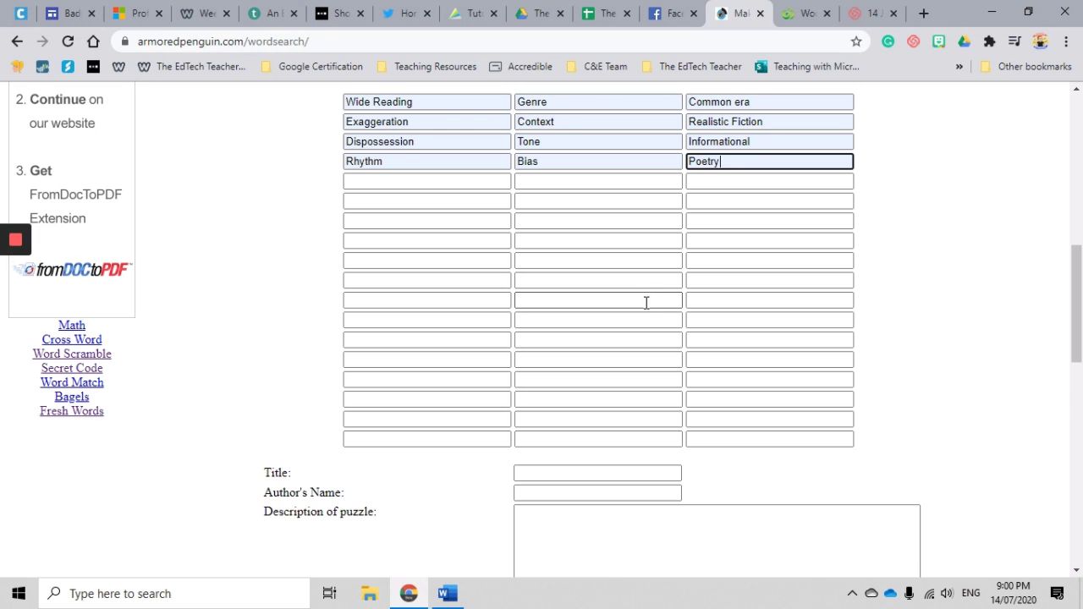
Title the puzzle Literary Genres using the suggested entry.
scroll(646, 296, down, 4)
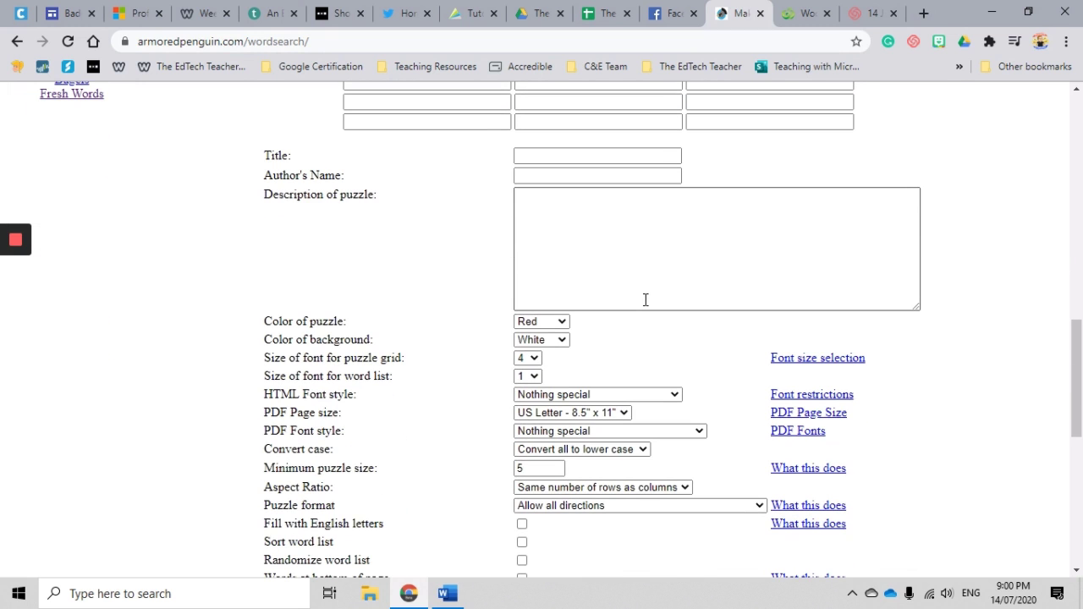
scroll(643, 299, down, 1)
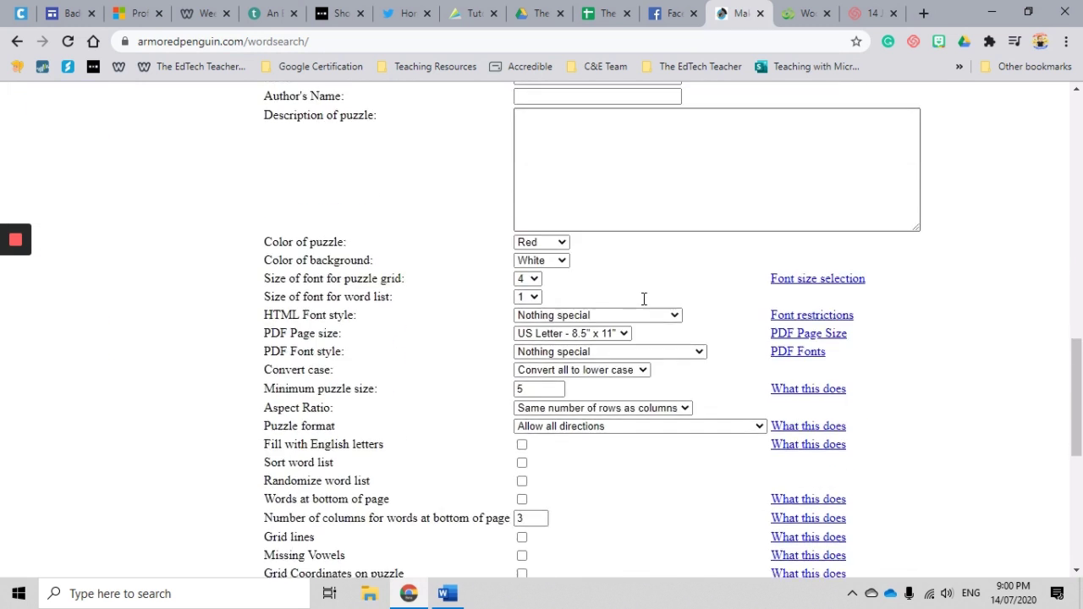
scroll(644, 298, up, 1)
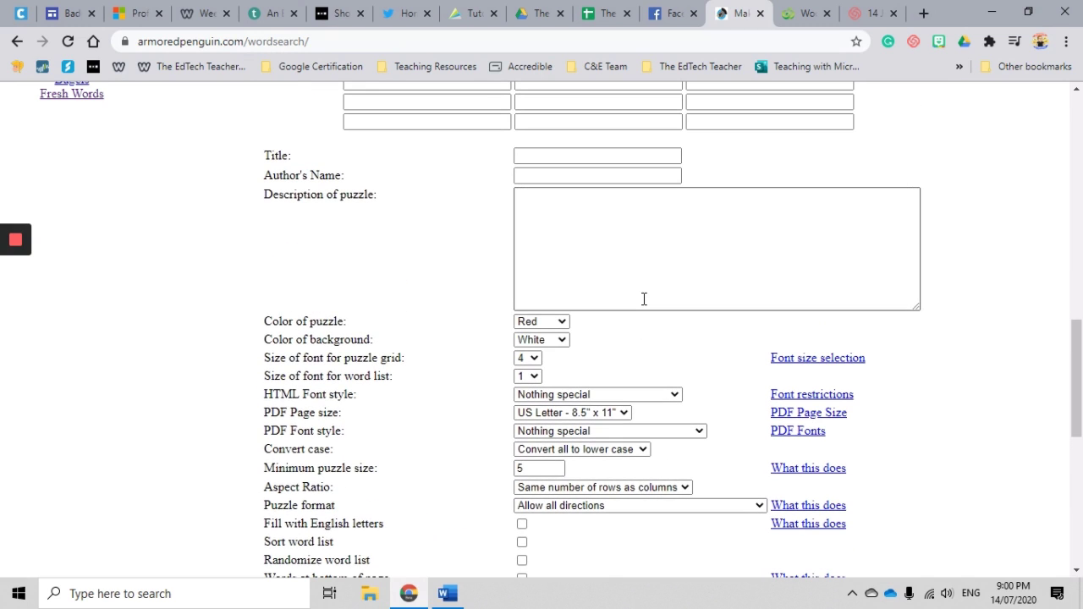
click(606, 155)
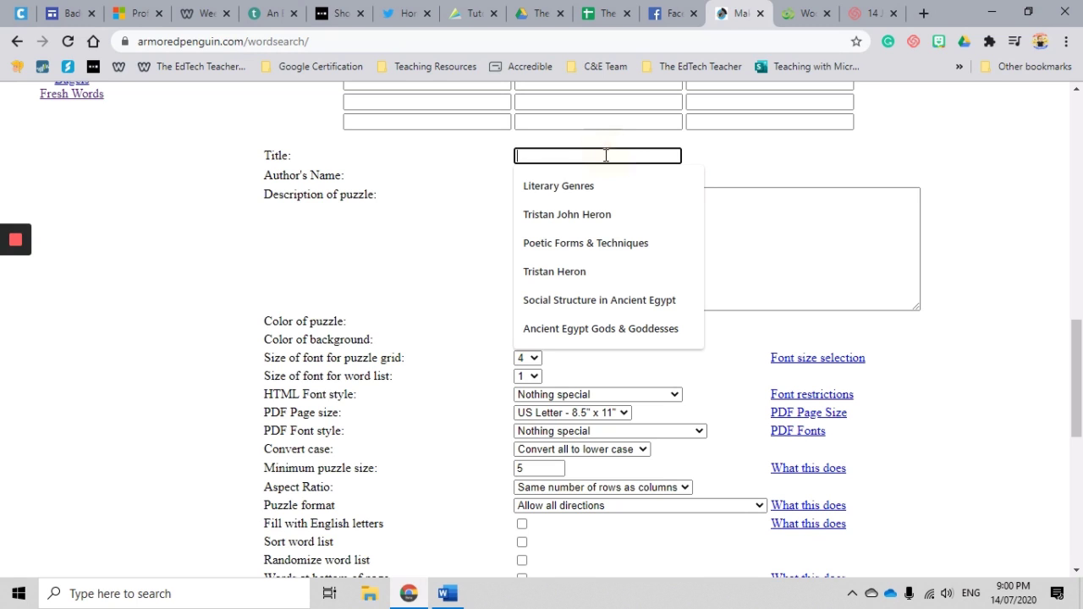
click(574, 185)
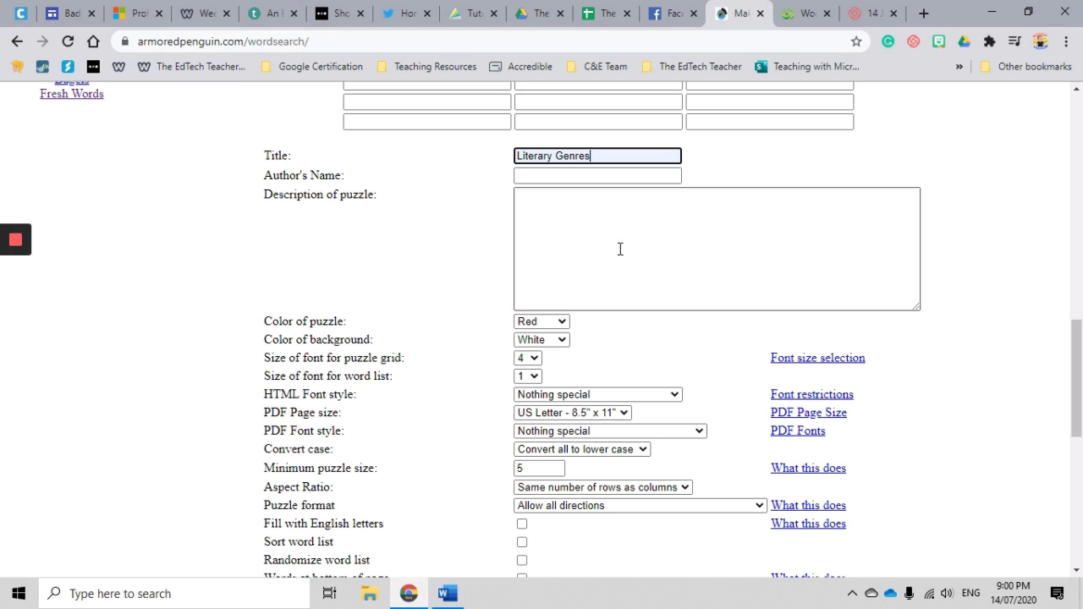
Set the color of the puzzle to Black and the color of the background to Blue.
scroll(620, 247, down, 2)
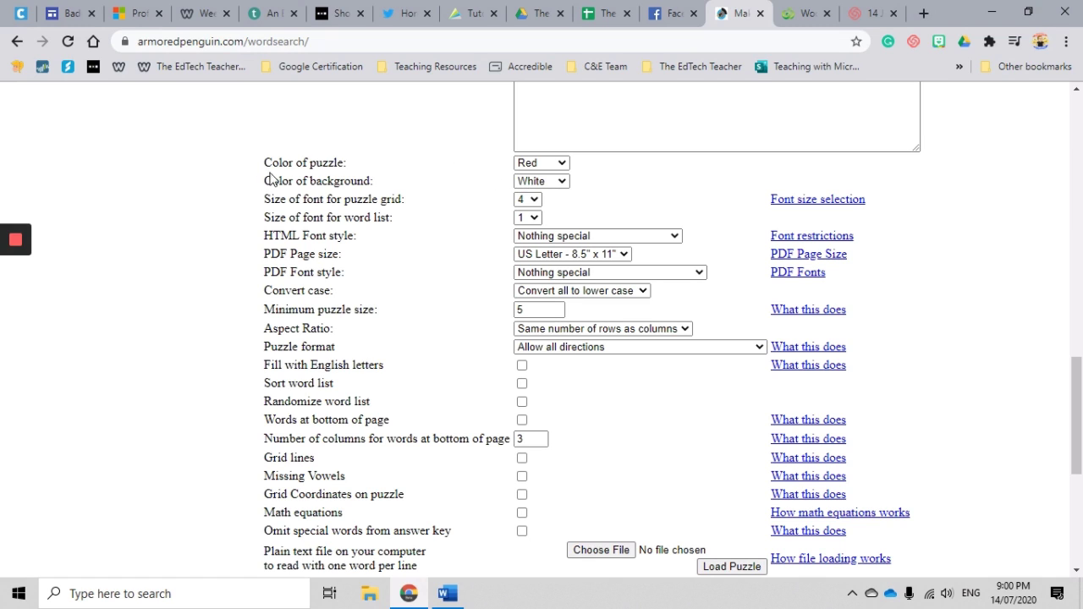
click(558, 166)
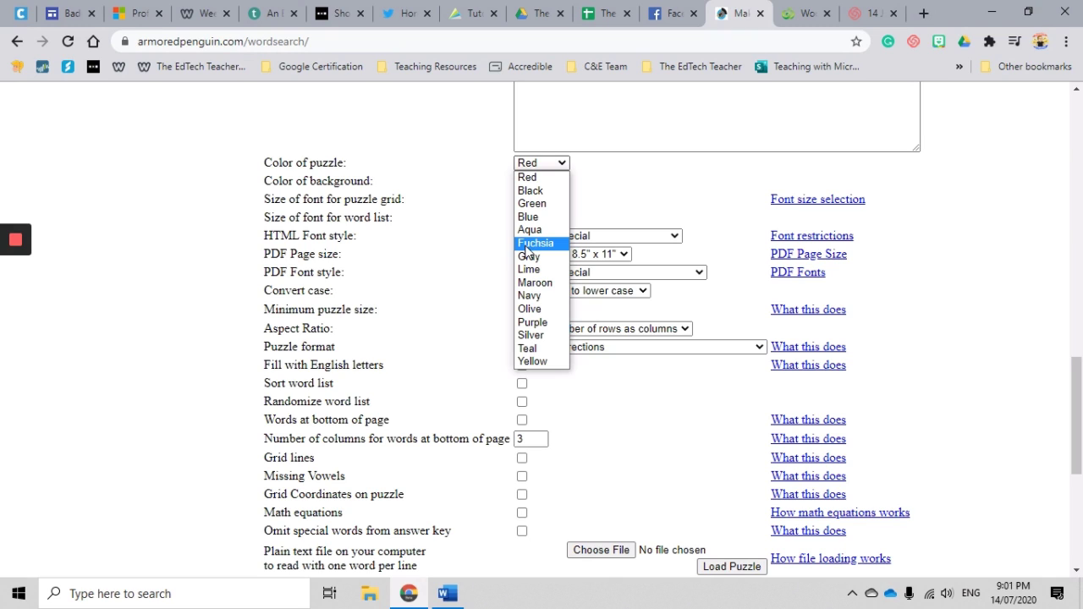
click(529, 193)
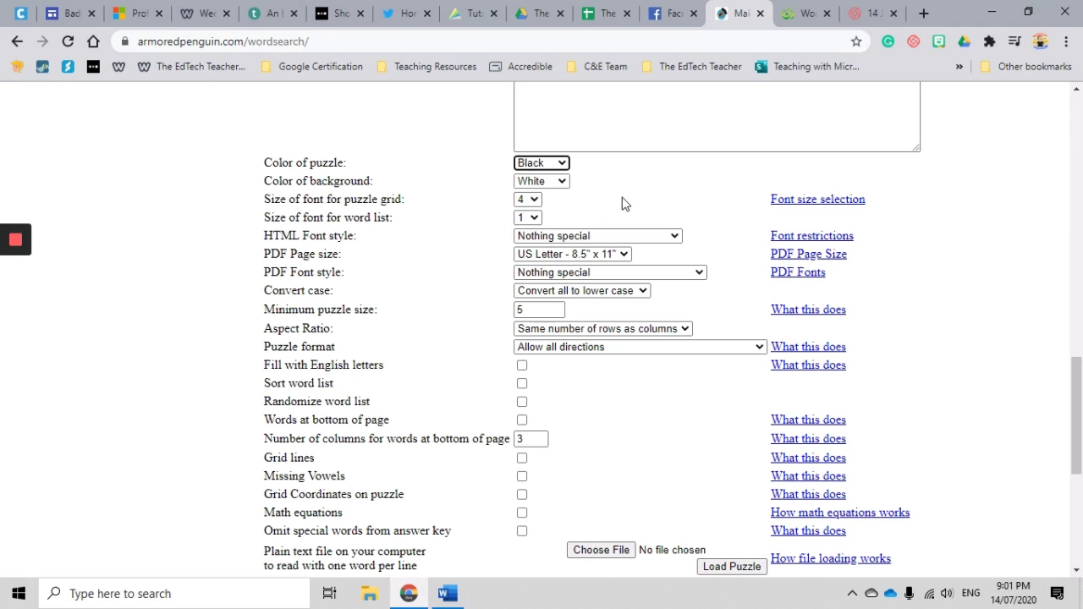
click(555, 186)
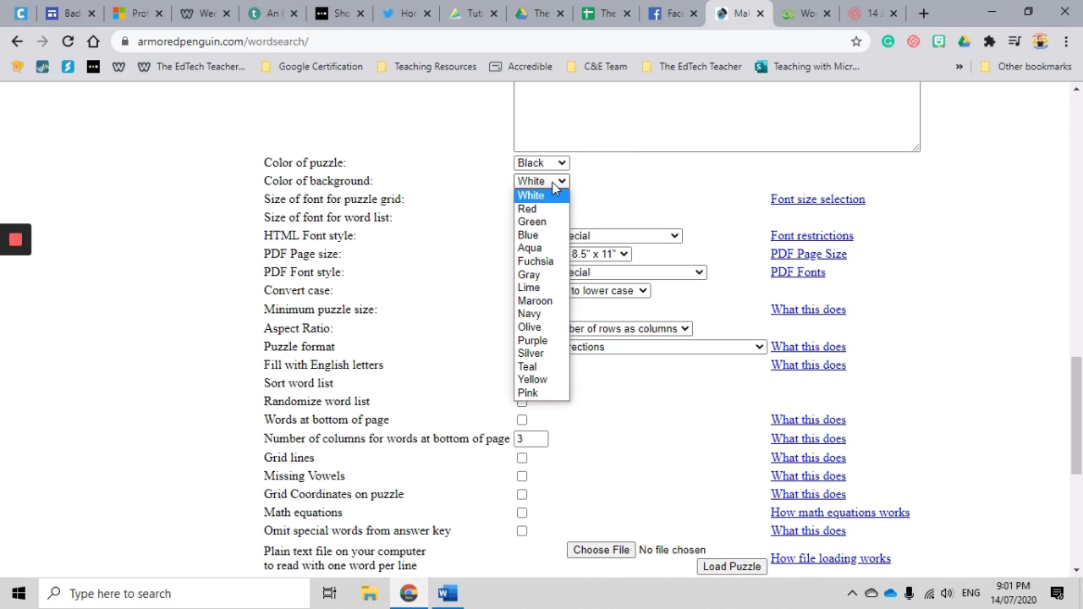
click(552, 182)
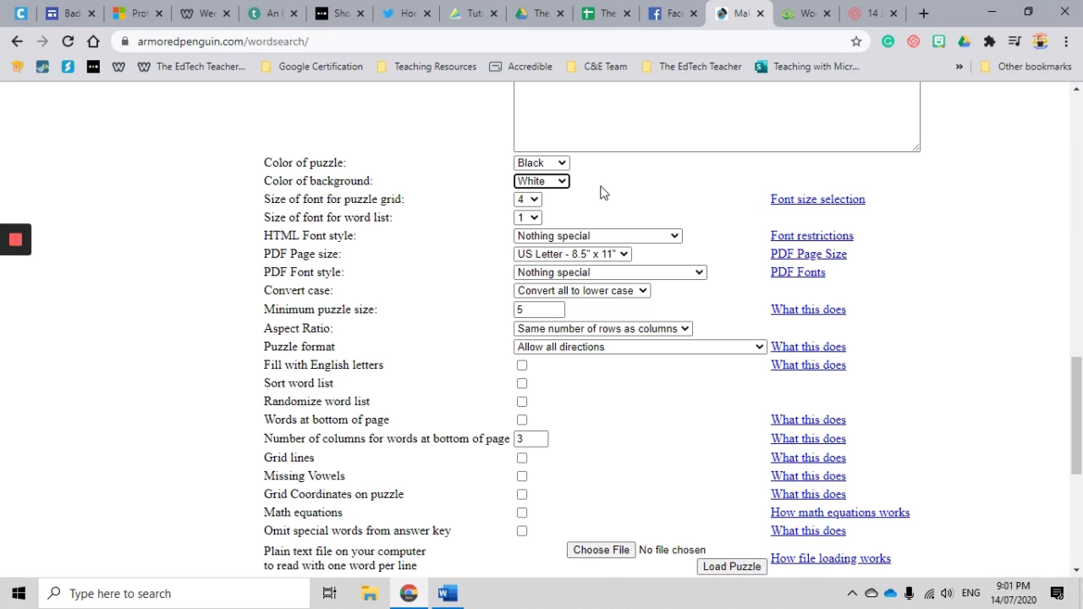
click(562, 183)
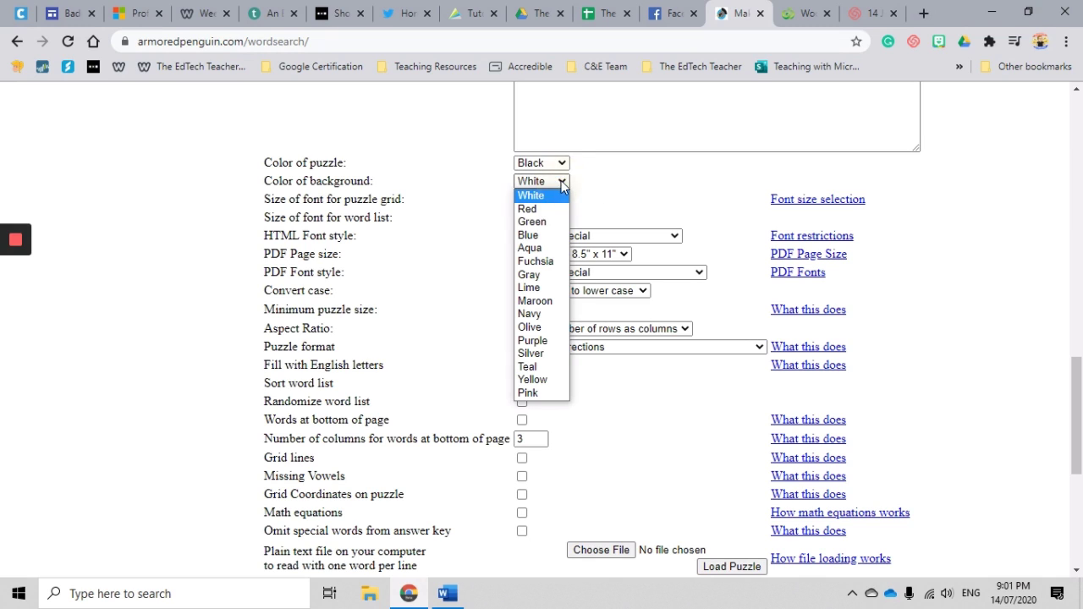
click(530, 235)
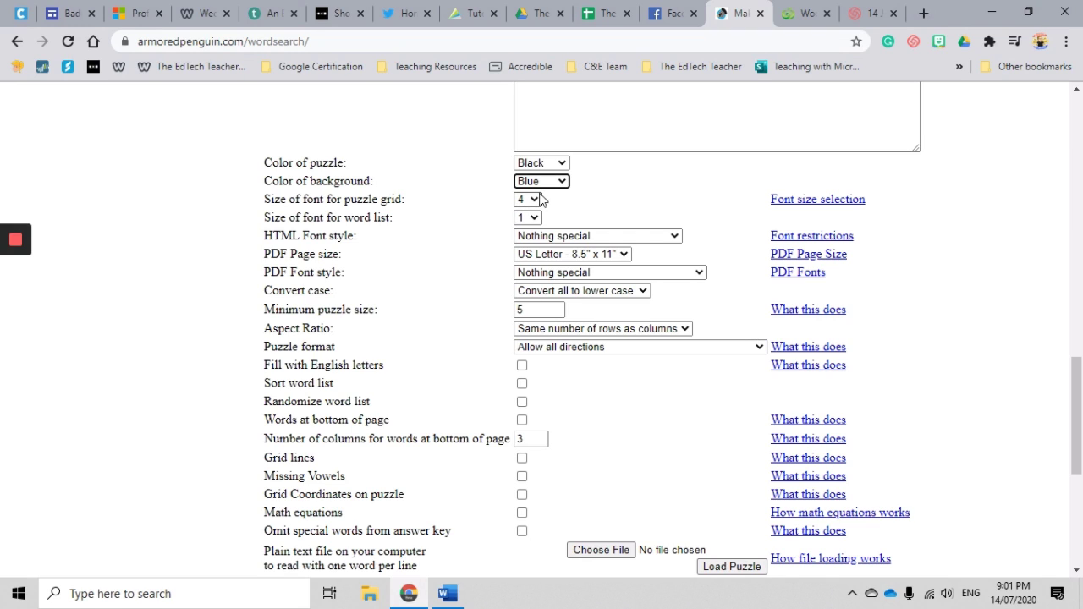
Review the available font sizes for the puzzle grid and the word list without changing either.
click(537, 199)
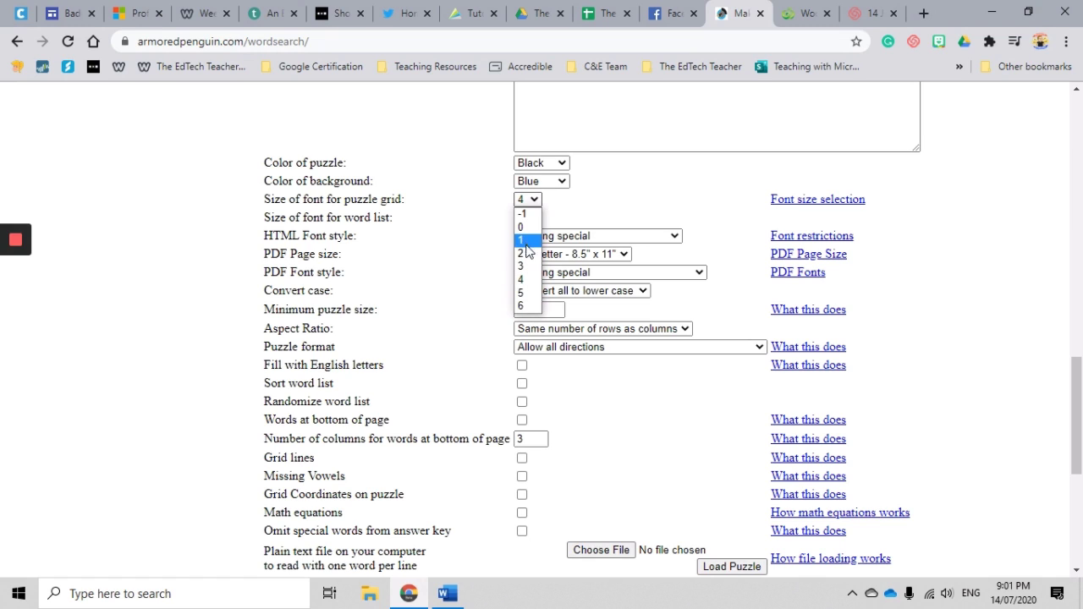
click(558, 204)
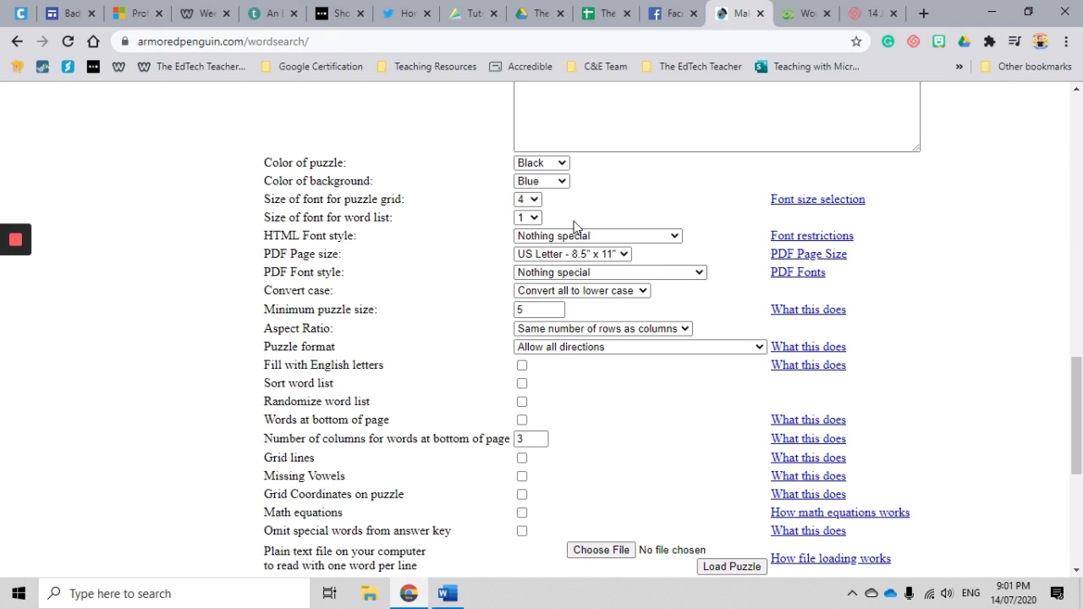
click(529, 218)
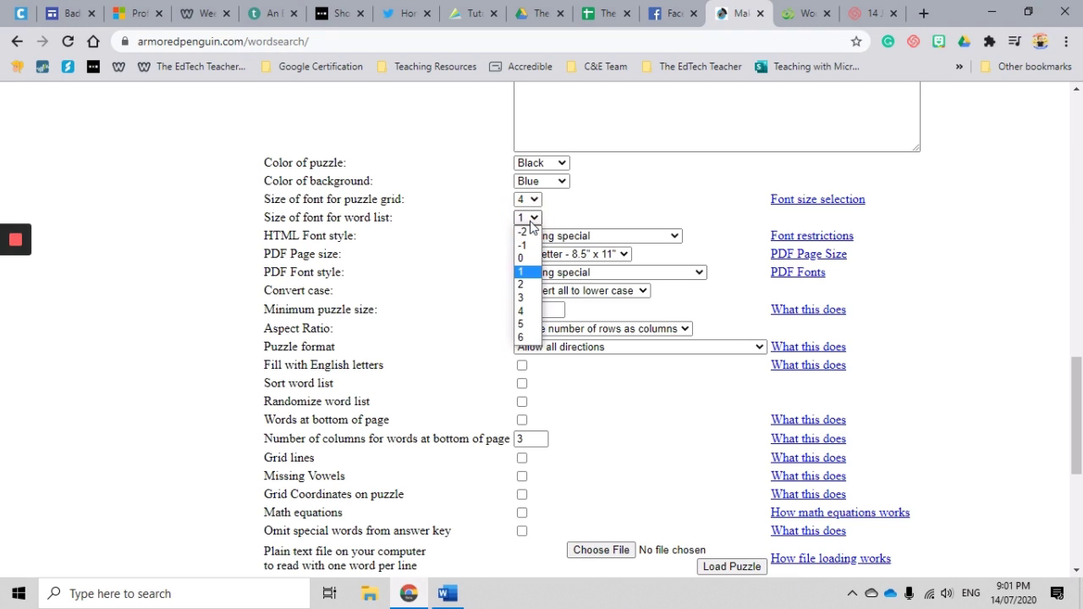
click(528, 219)
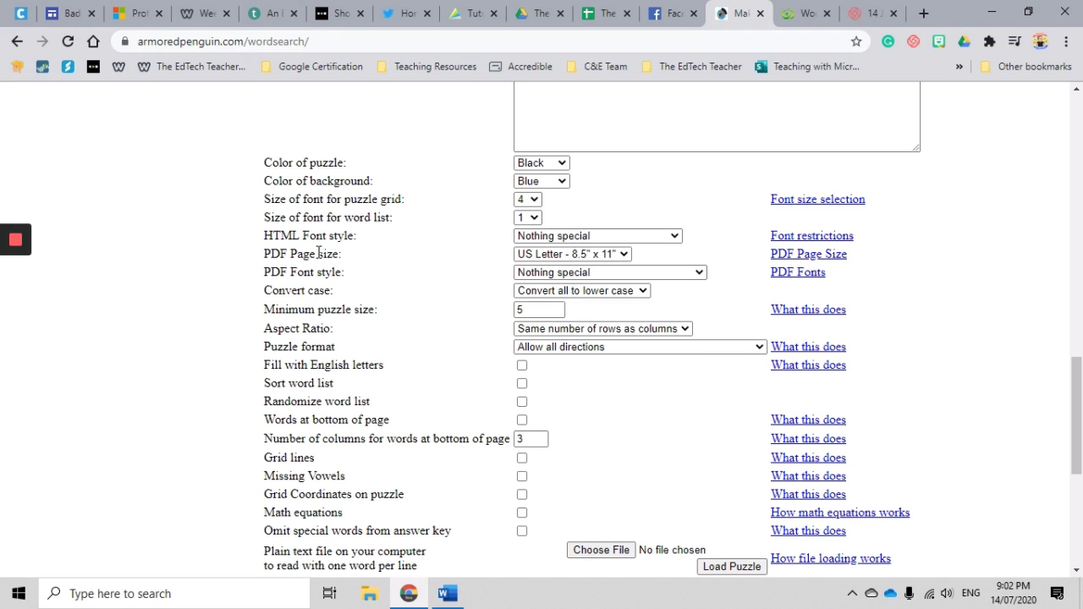
Set the PDF page size to A4 - 210 x 297 mm and the PDF font style to Courier Bold.
click(570, 257)
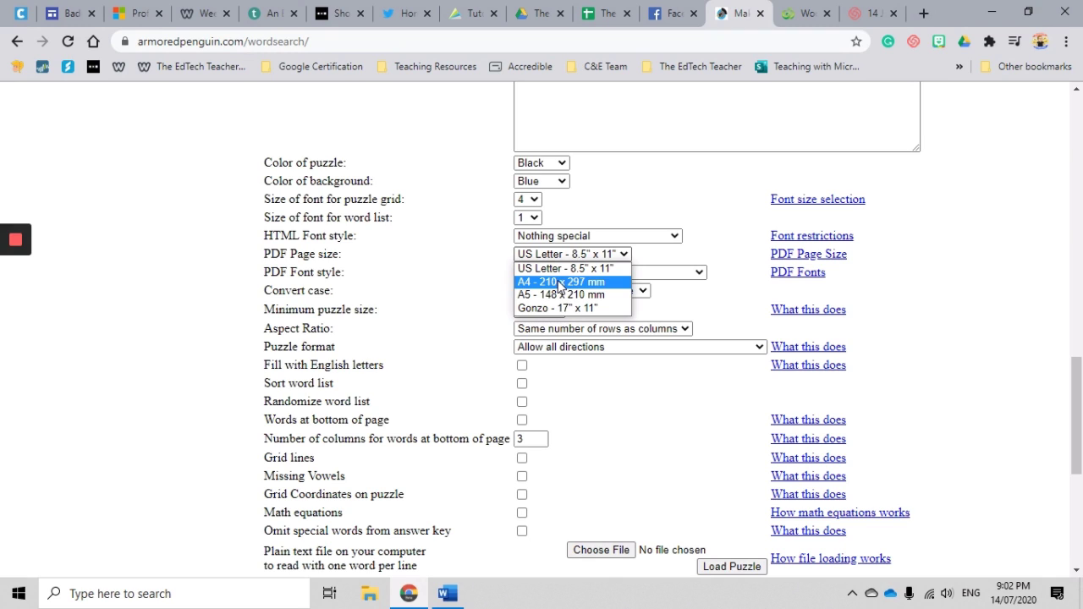
click(560, 284)
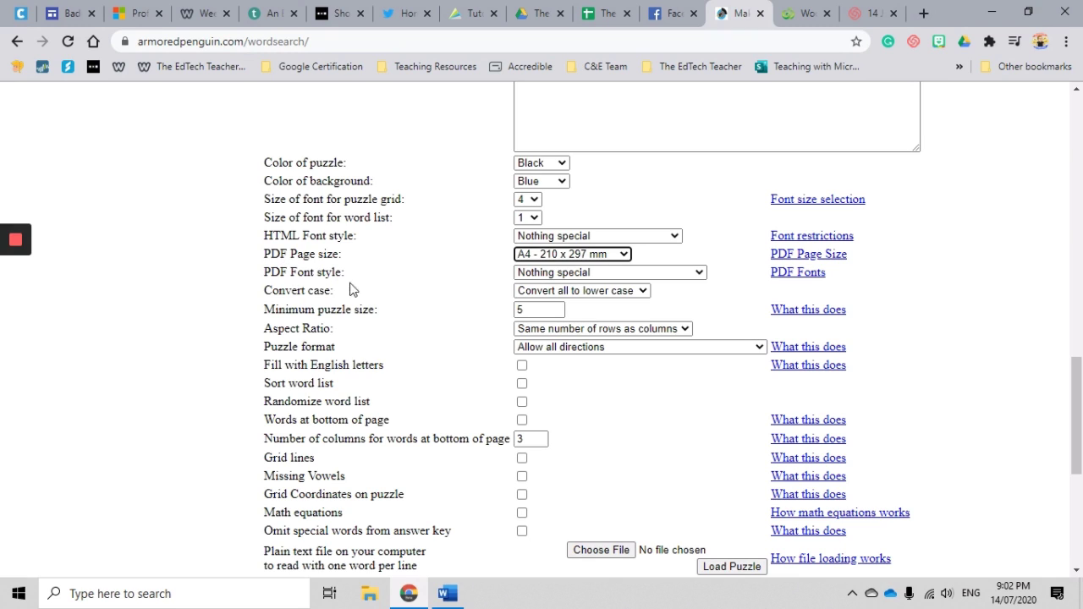
click(536, 275)
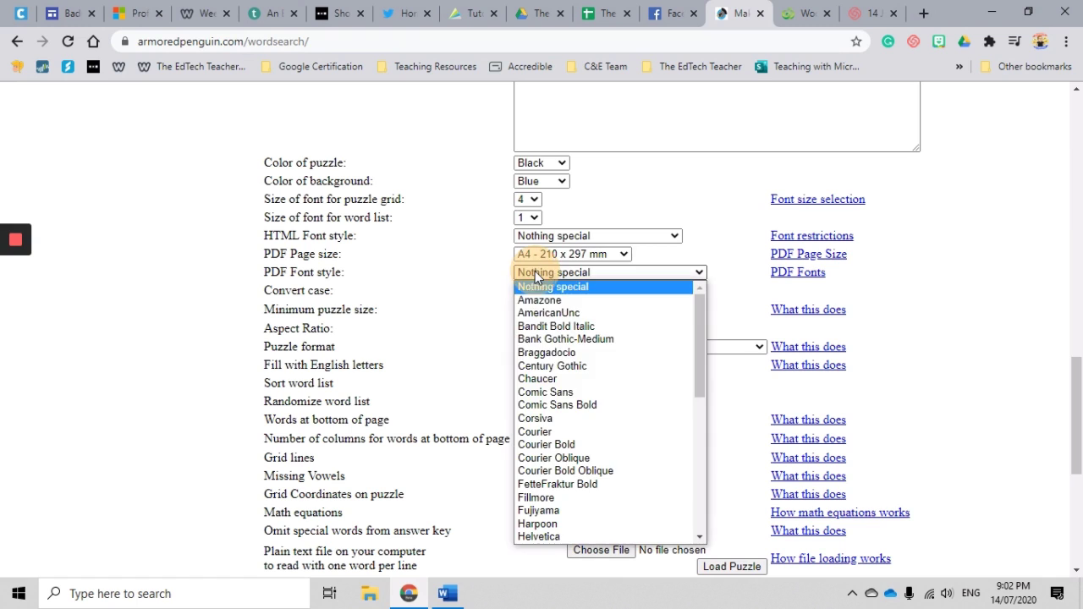
scroll(575, 415, down, 5)
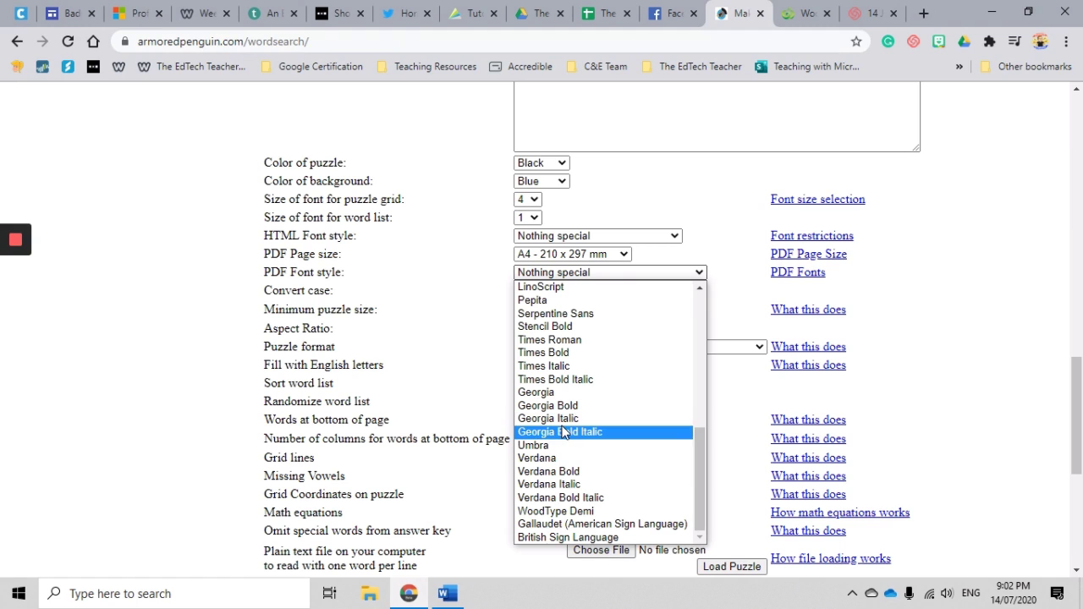
scroll(565, 431, up, 5)
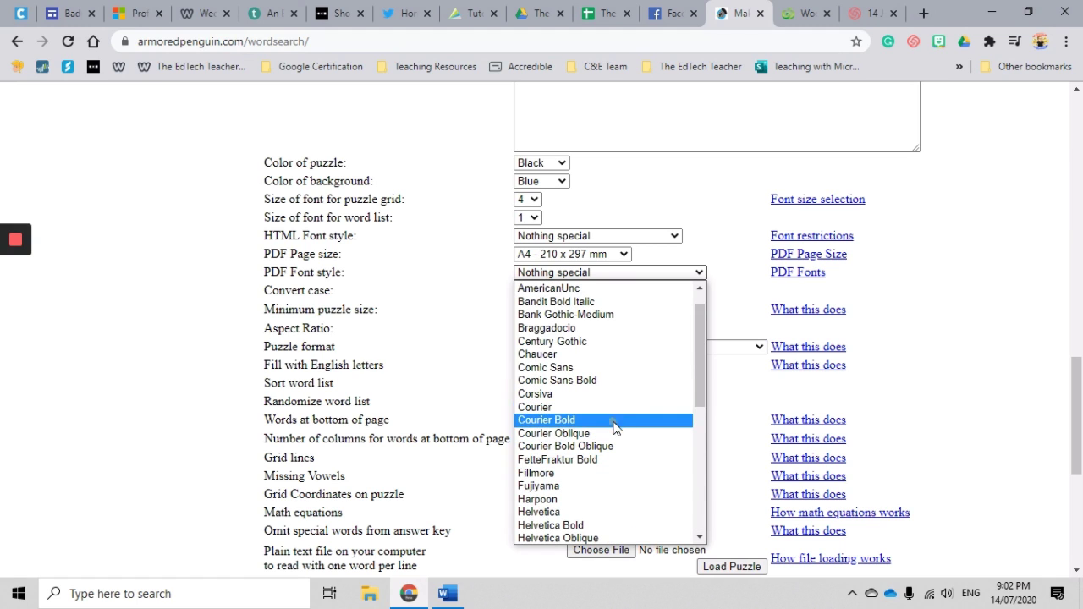
click(613, 422)
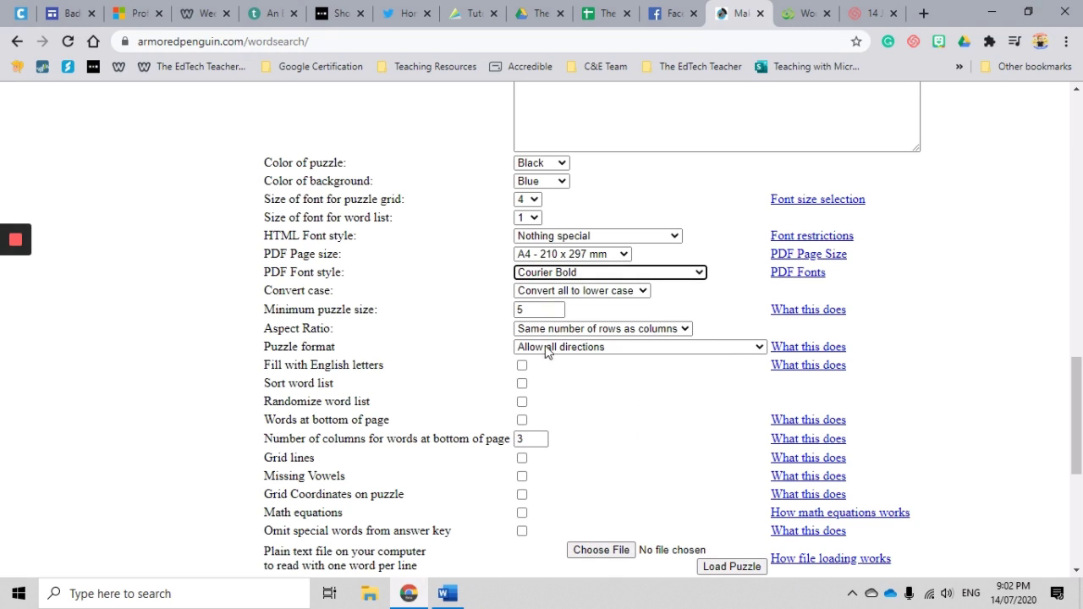
Keep the case conversion at Convert all to lower case and read the explanation of the minimum puzzle size.
click(547, 291)
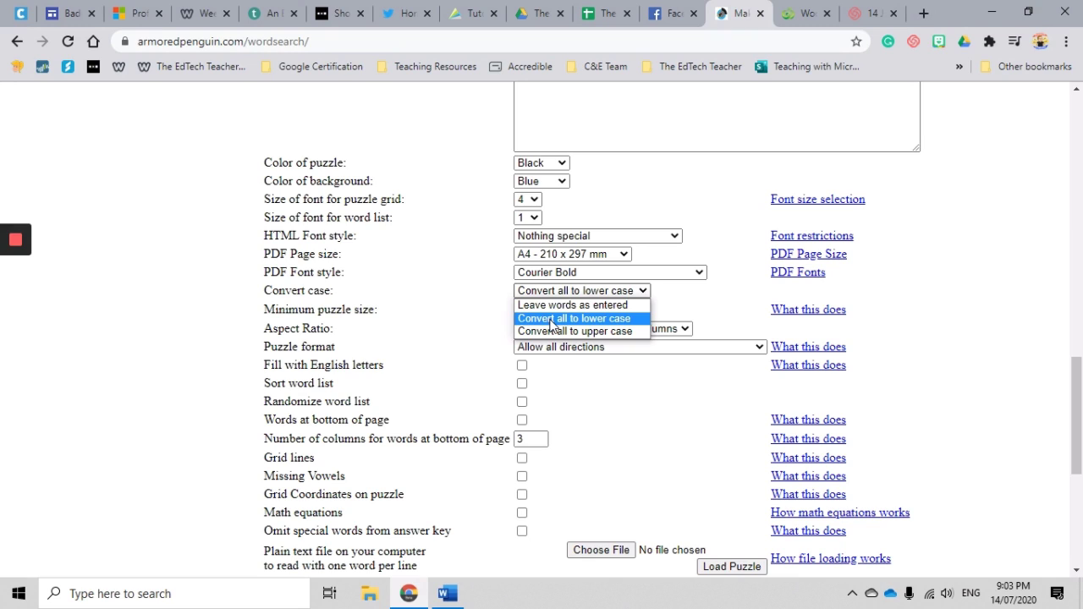
click(550, 320)
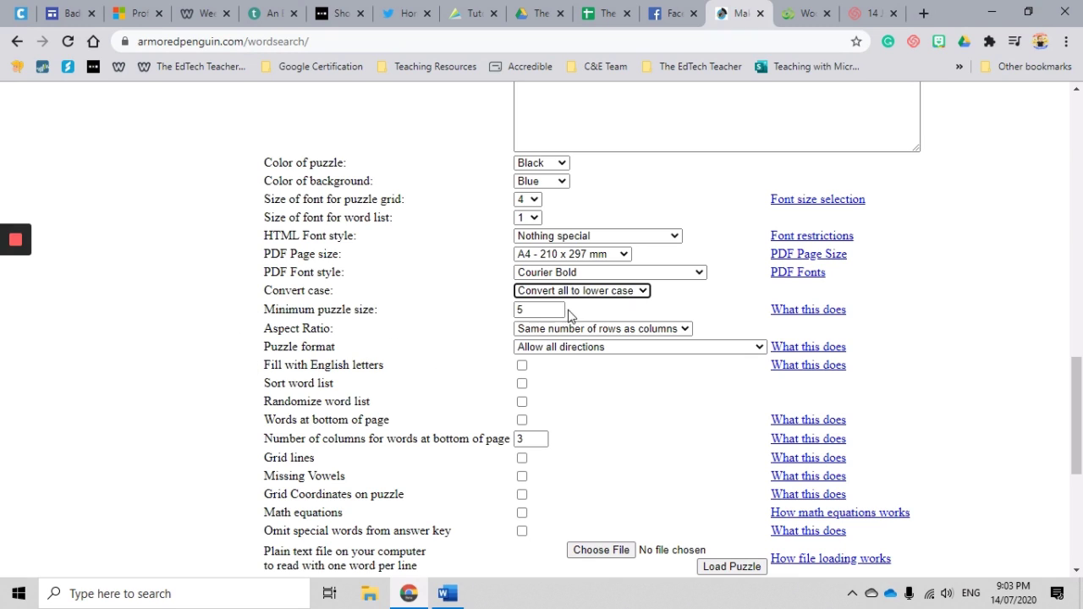
click(813, 312)
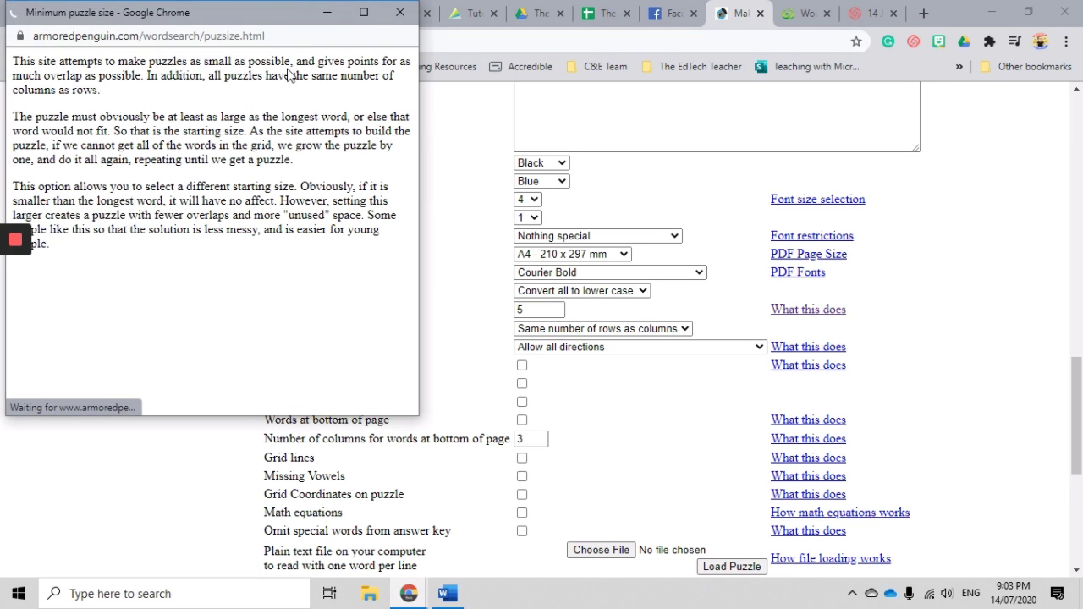
drag(272, 21, 360, 35)
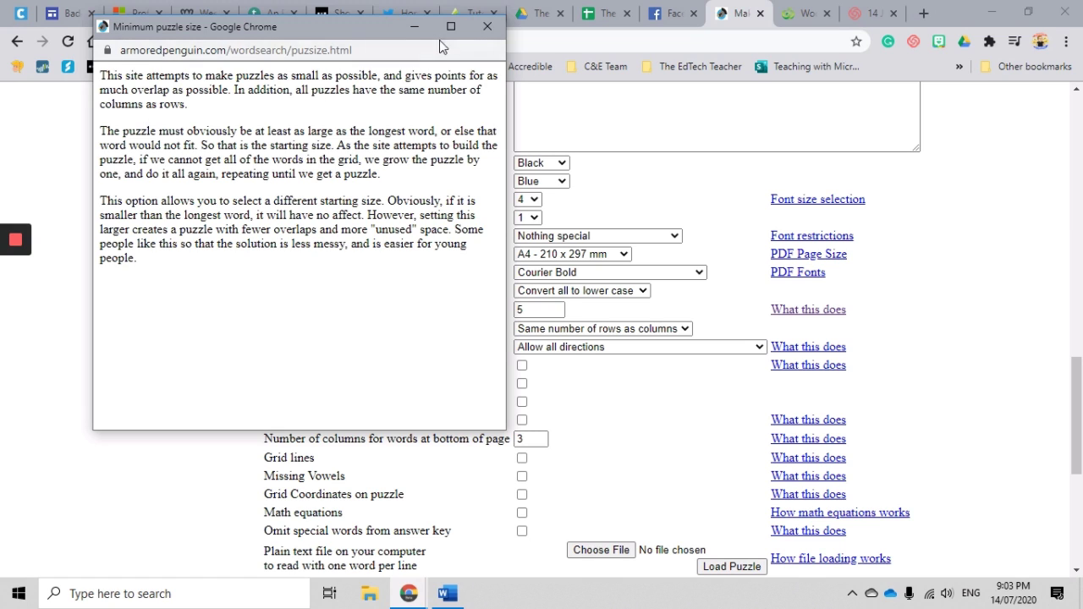
click(487, 27)
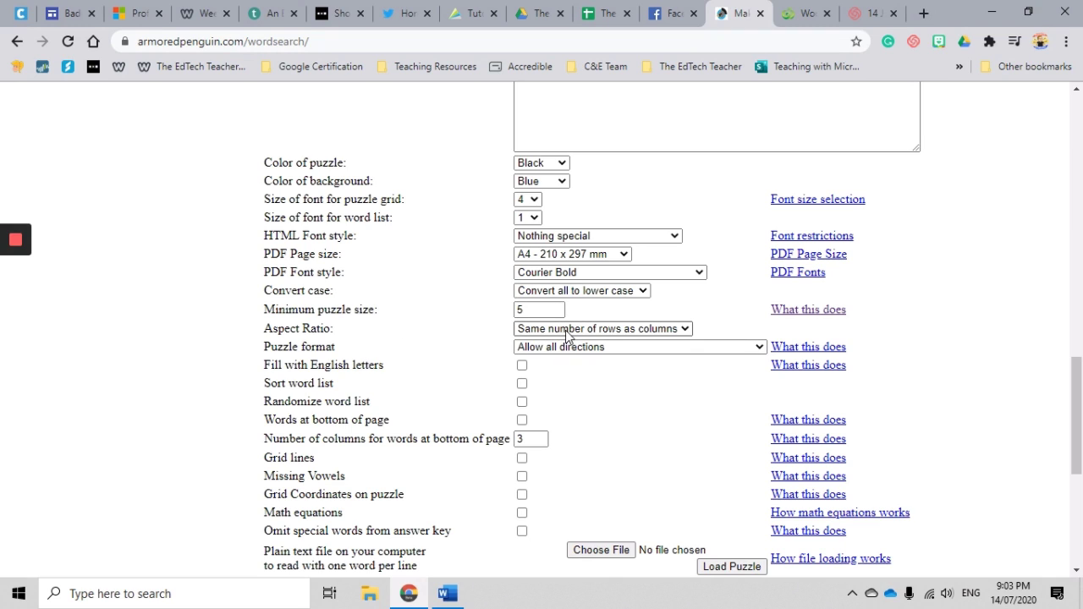
Keep the aspect ratio at Same number of rows as columns and the puzzle format at Allow all directions.
click(569, 330)
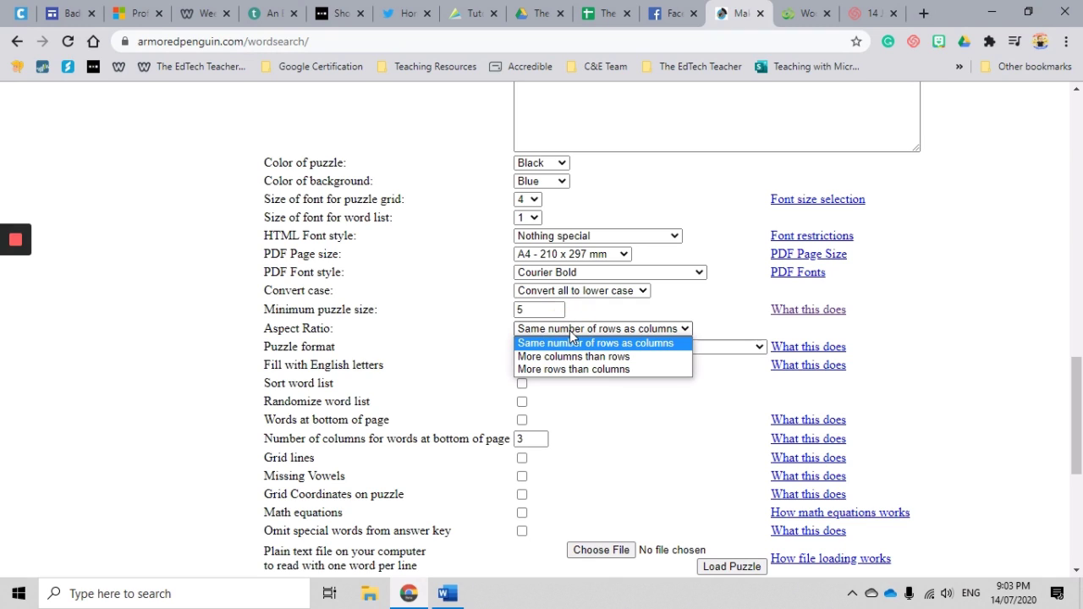
click(571, 340)
click(563, 347)
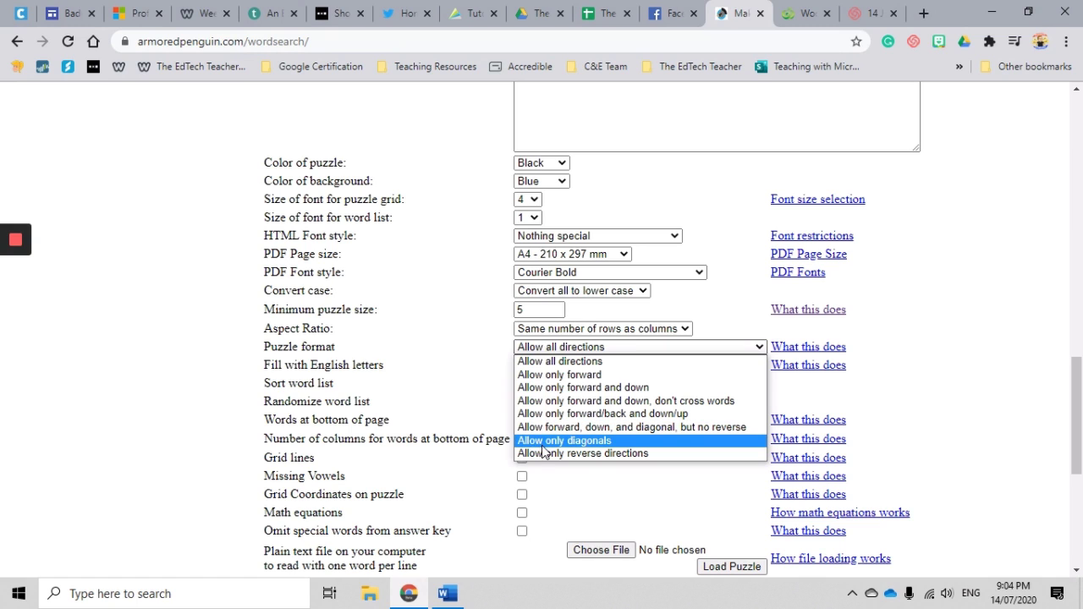
click(609, 347)
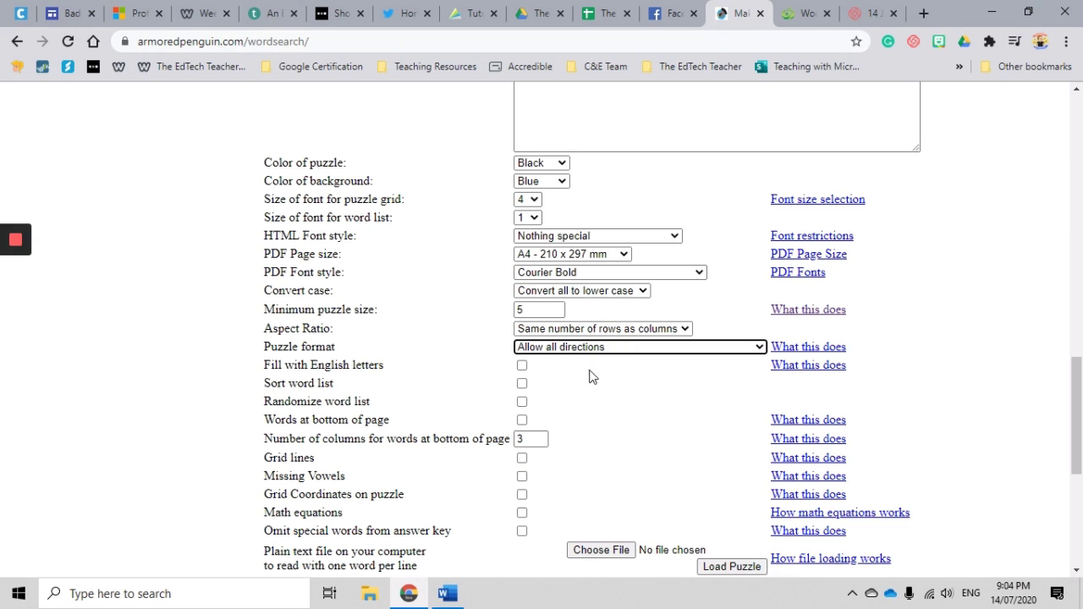
Try sorting the word list, check the entered words, and switch to randomizing the list instead.
scroll(352, 408, down, 1)
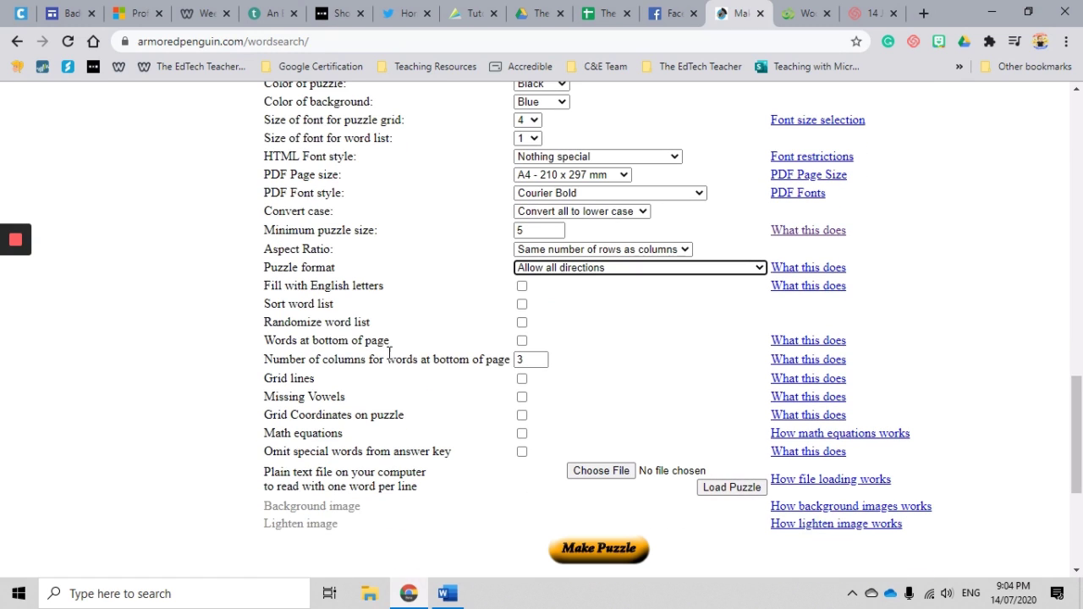
click(524, 307)
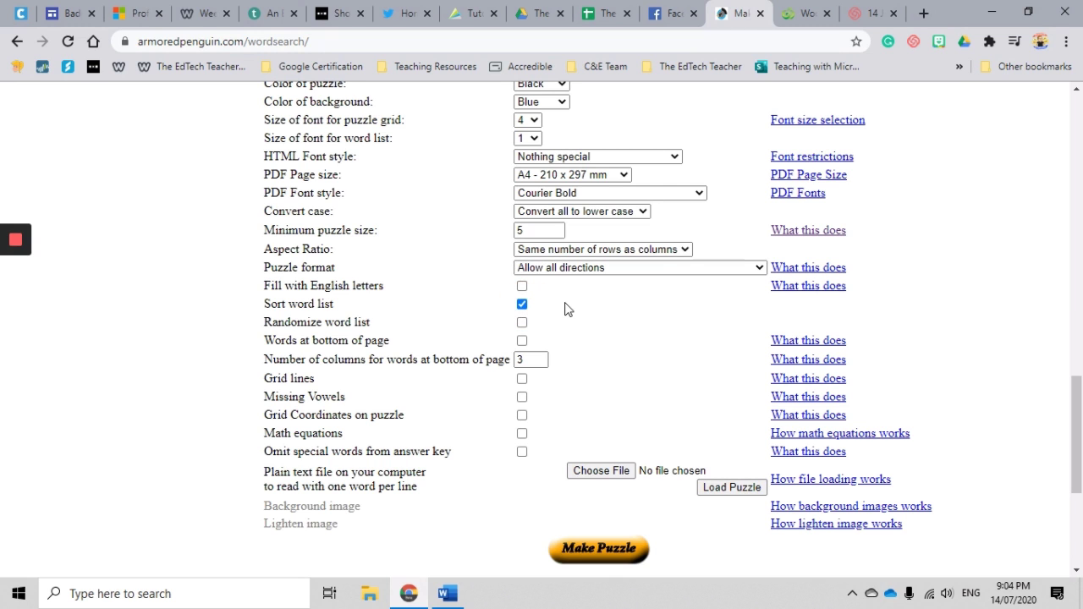
scroll(508, 356, up, 10)
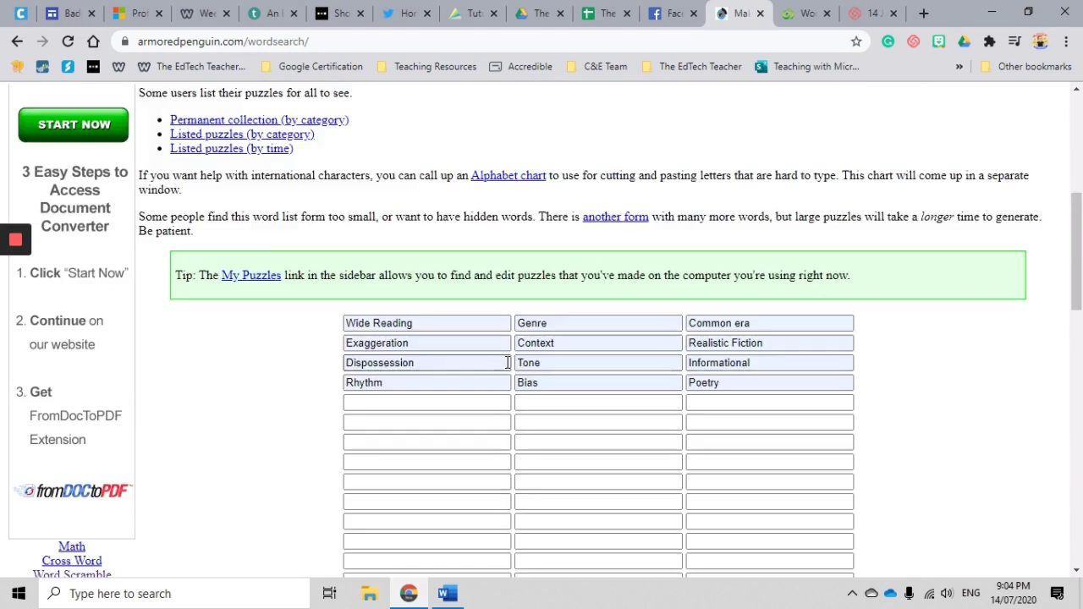
scroll(675, 395, down, 2)
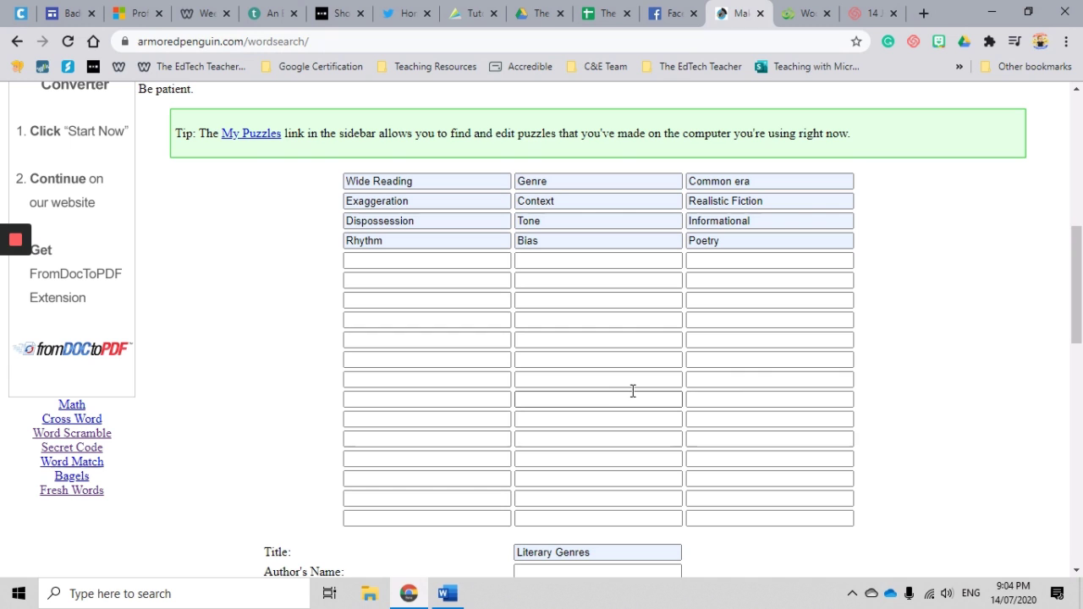
scroll(633, 391, down, 8)
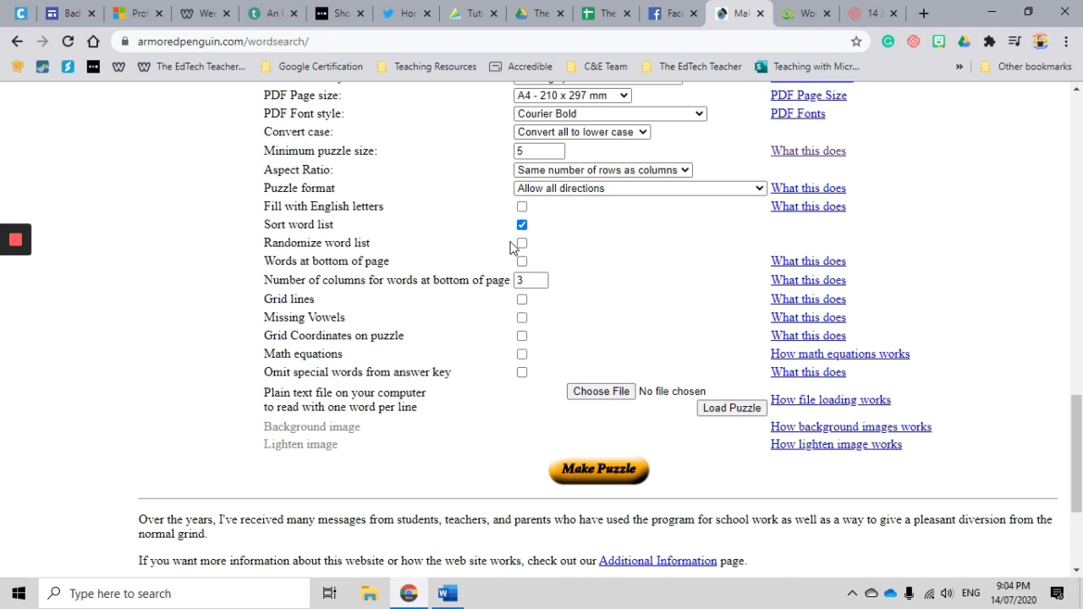
click(523, 243)
click(522, 225)
Place the words at the bottom of the page in 6 columns and turn off Randomize word list.
click(522, 263)
click(522, 245)
click(535, 283)
double_click(529, 281)
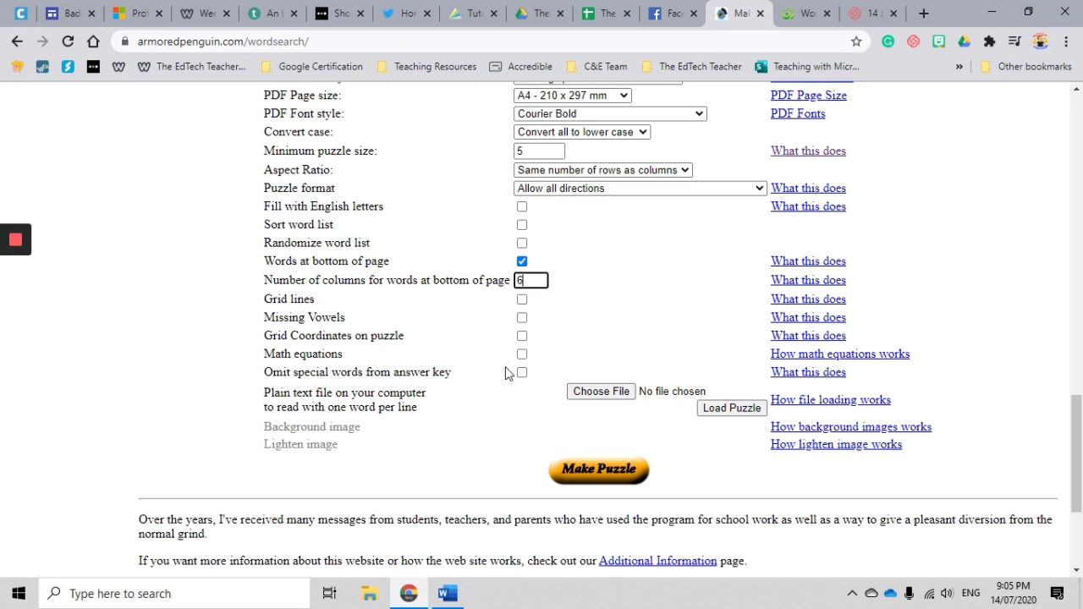
Generate the puzzle and look through its letter grid and word list.
scroll(508, 367, up, 2)
scroll(498, 369, down, 3)
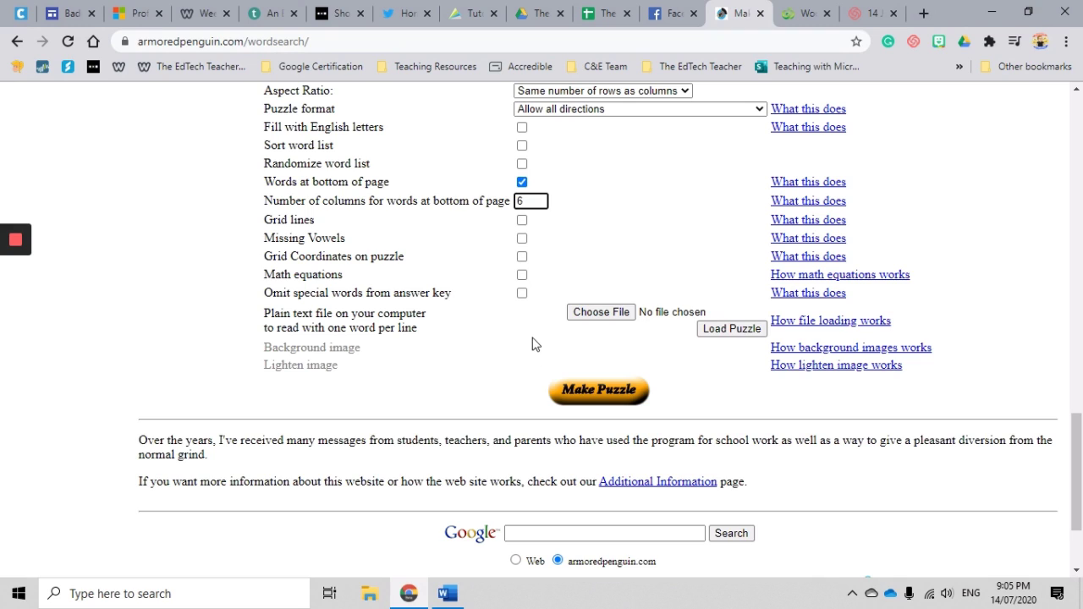
click(614, 390)
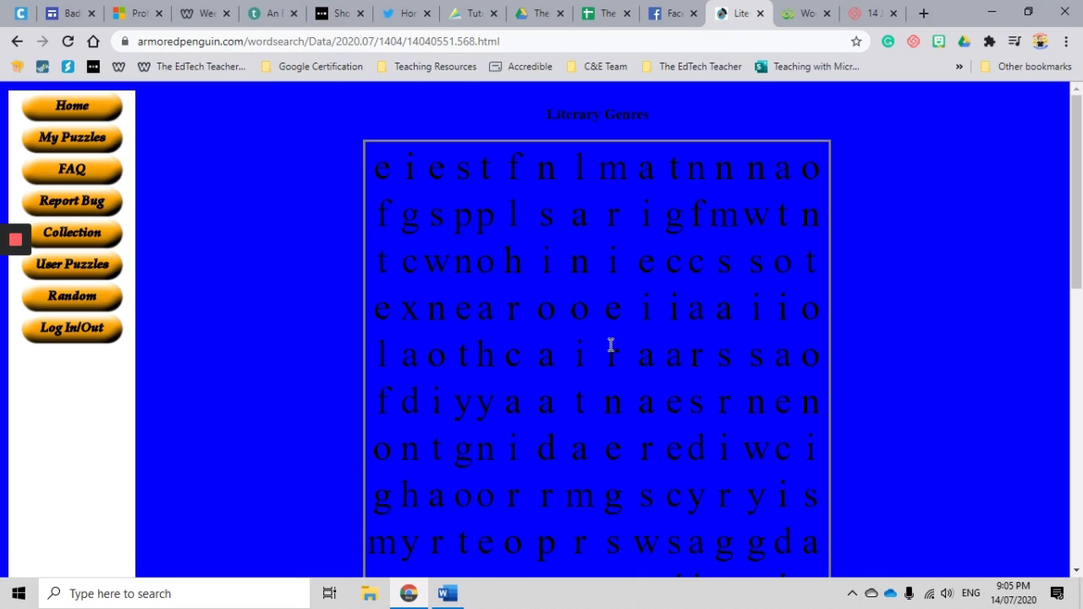
scroll(669, 360, down, 3)
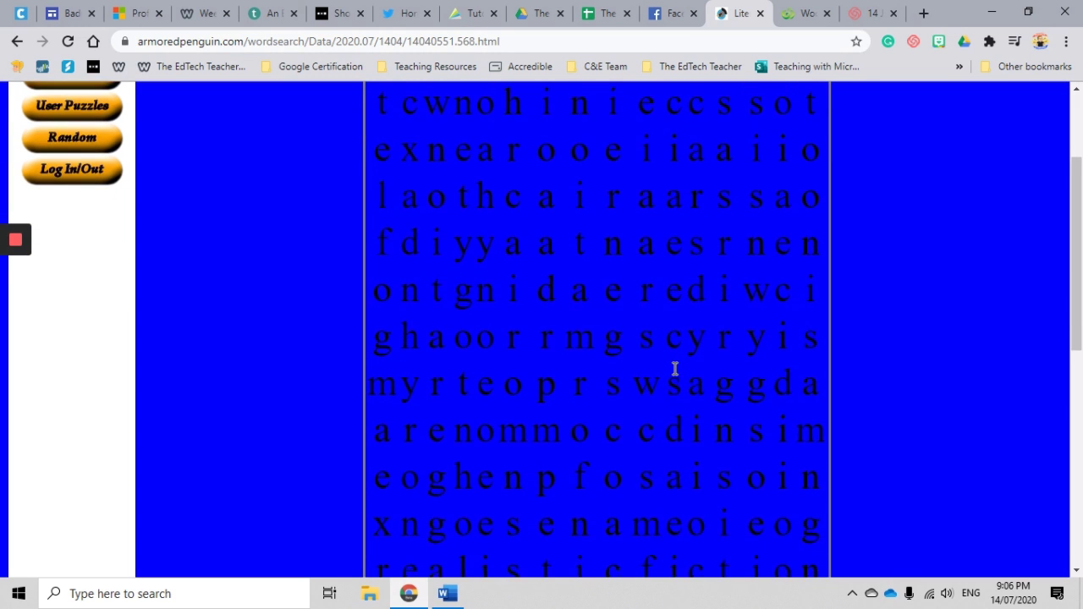
scroll(675, 372, down, 4)
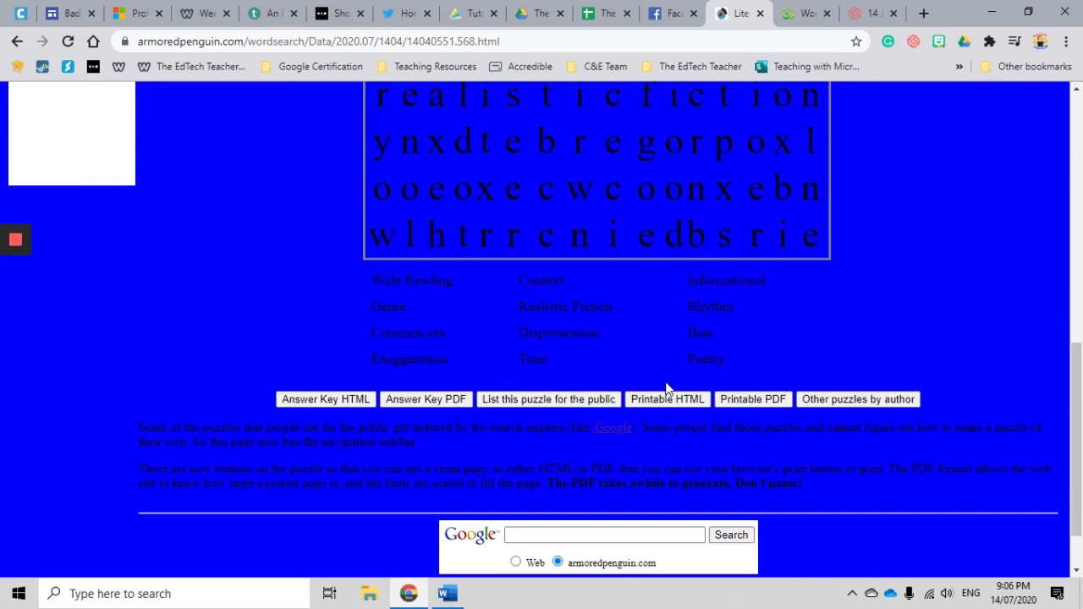
scroll(665, 387, up, 7)
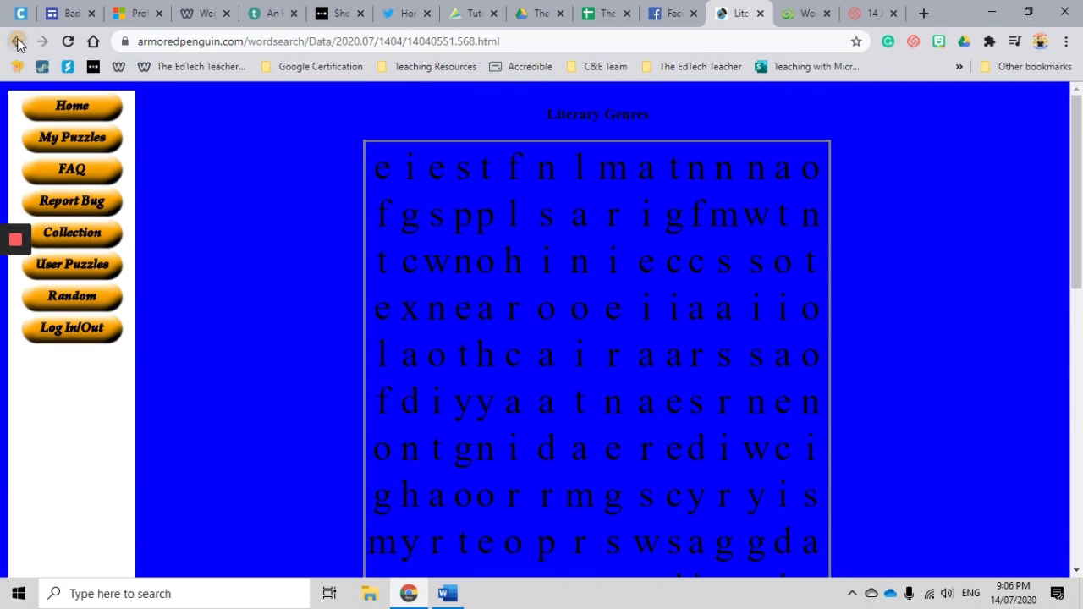
Return to the puzzle form, change the color of the background to White and turn on Grid lines.
click(17, 41)
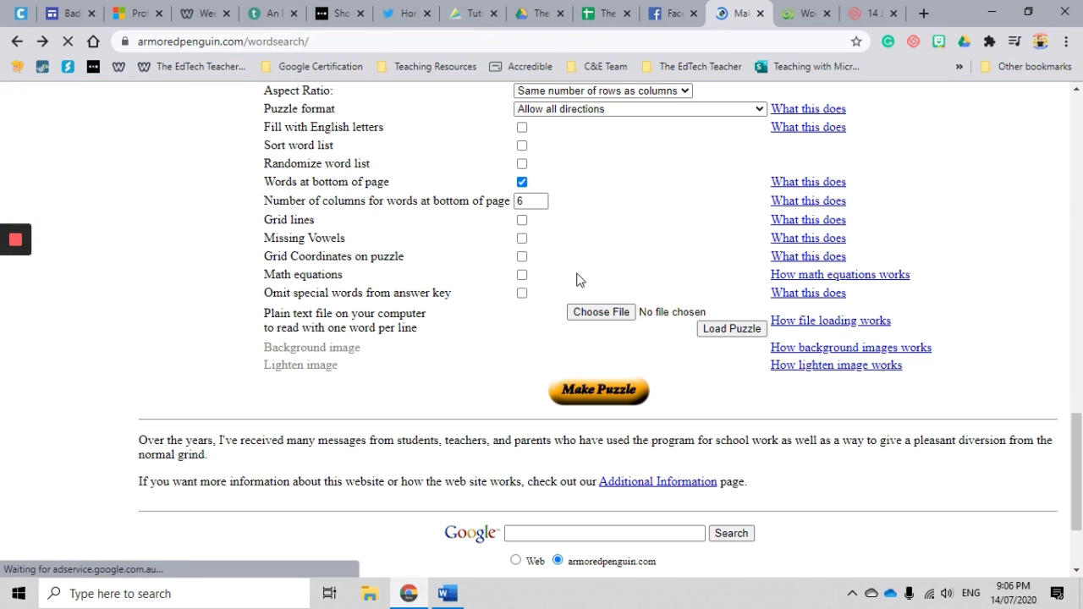
scroll(528, 222, up, 4)
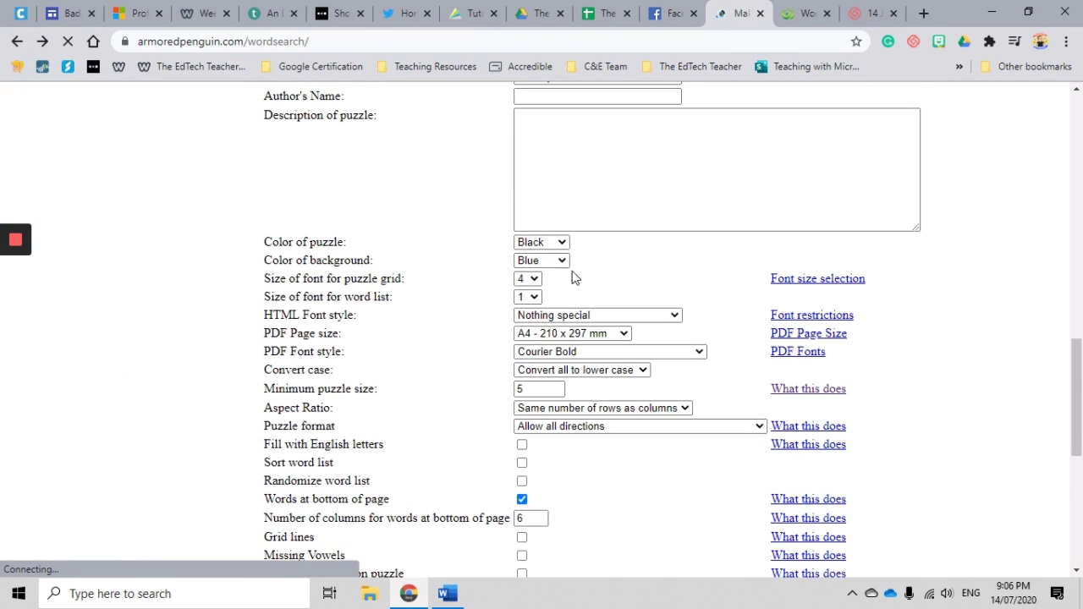
click(558, 260)
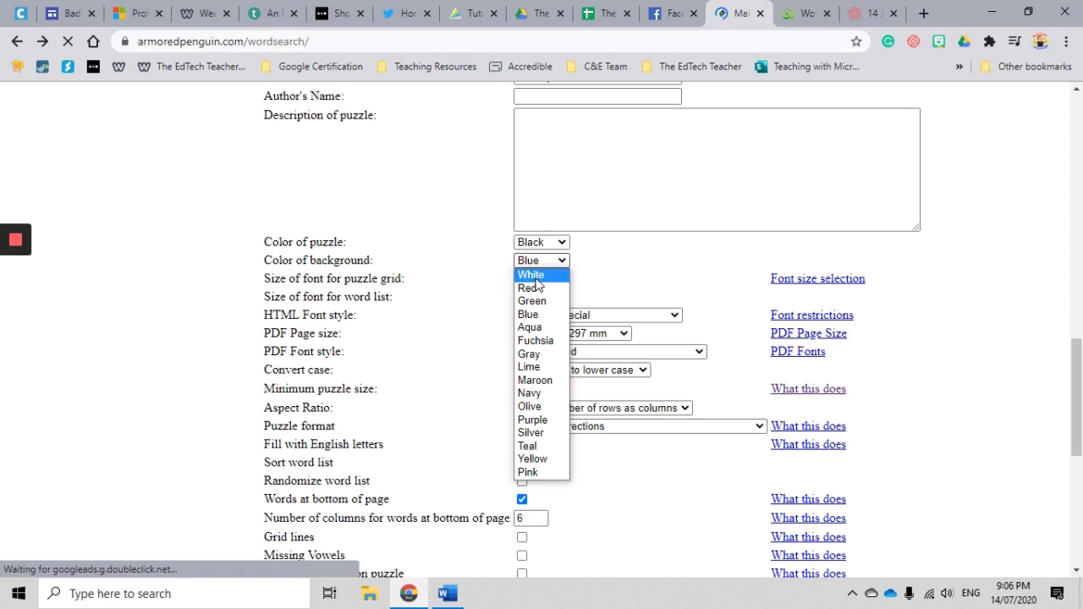
click(539, 273)
scroll(590, 431, down, 1)
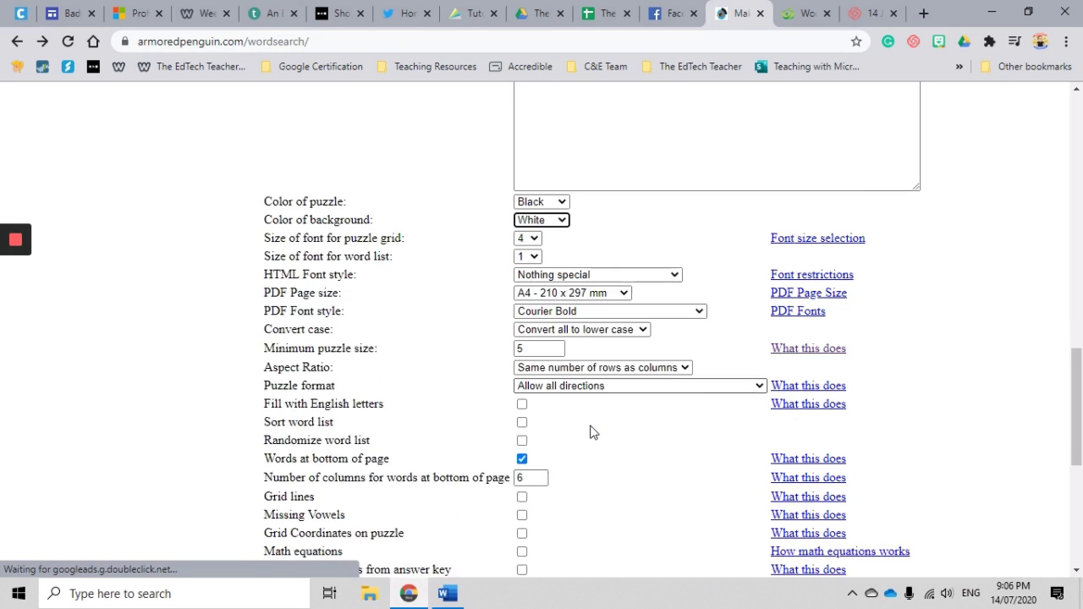
scroll(590, 432, down, 1)
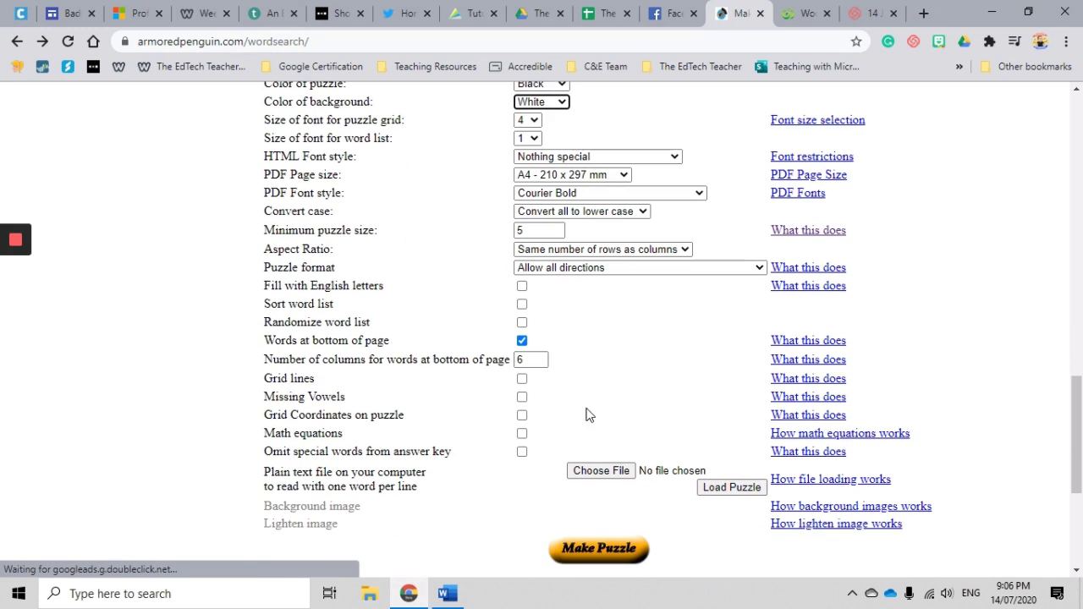
click(523, 379)
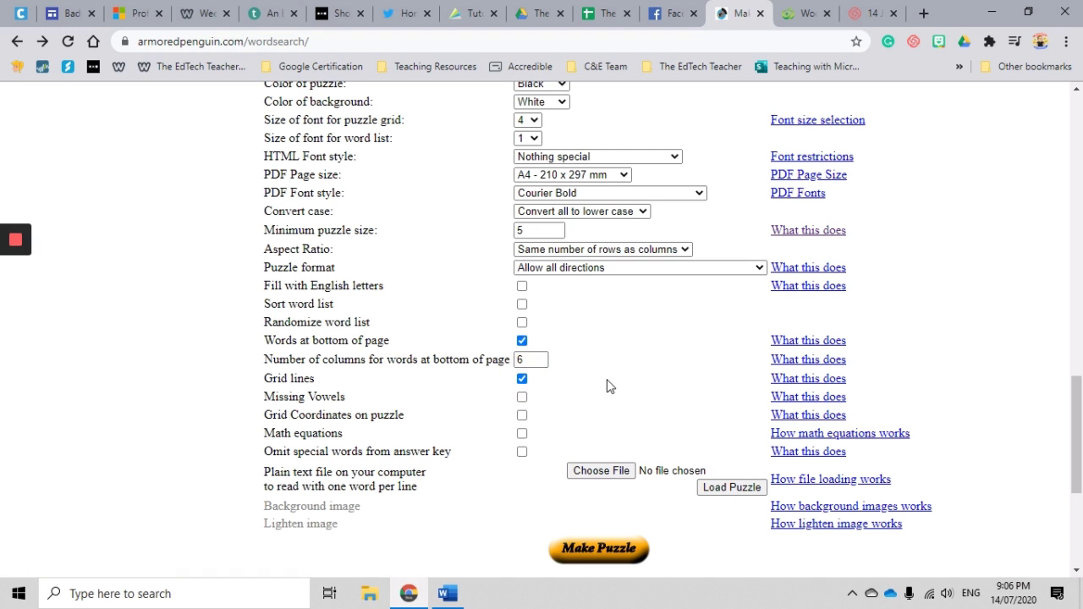
Generate the puzzle again with the new settings and review the grid, word list and printing options.
scroll(614, 394, down, 1)
scroll(616, 400, down, 1)
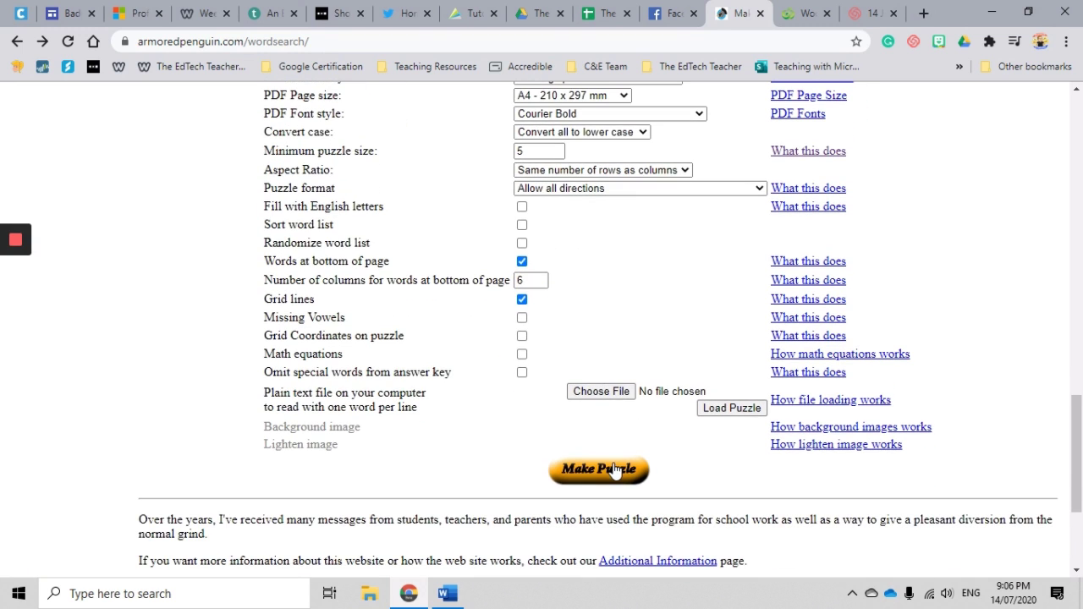
click(615, 471)
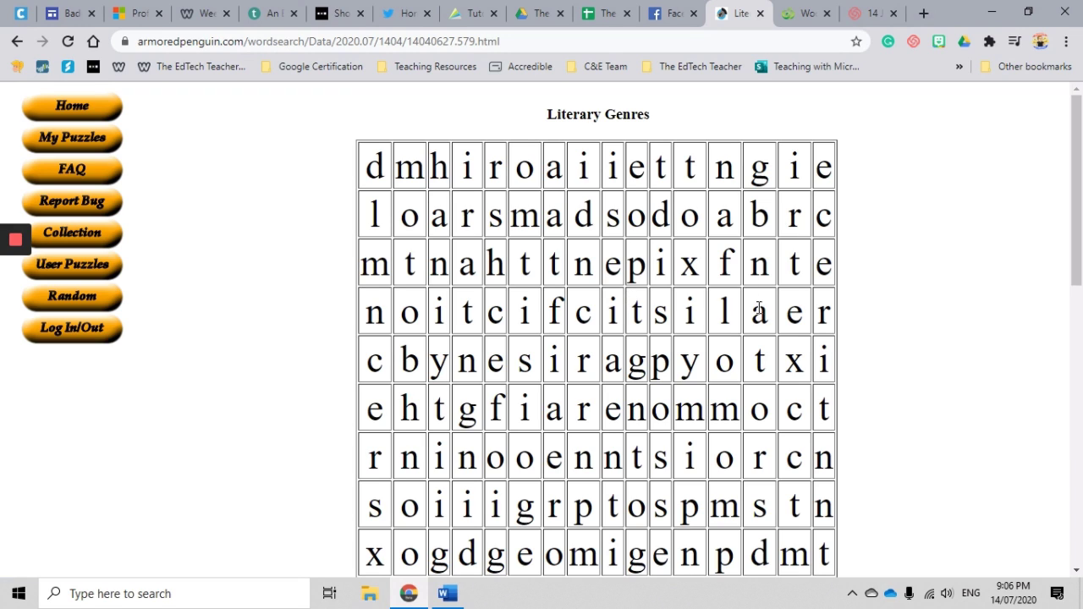
scroll(833, 334, down, 1)
scroll(831, 335, down, 5)
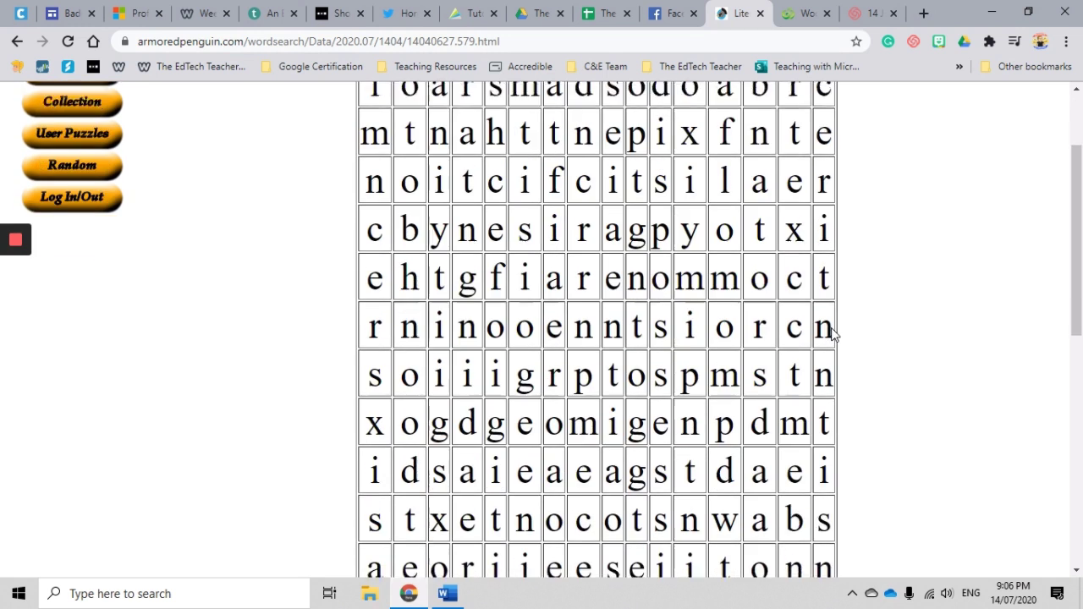
scroll(833, 330, down, 3)
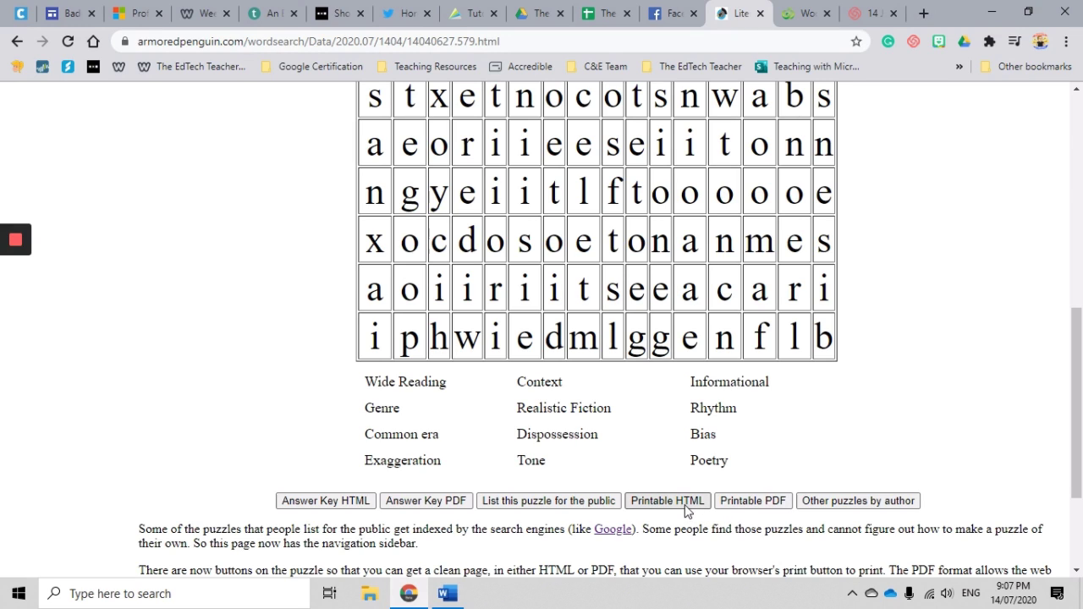
Open the printable HTML version of the Literary Genres puzzle, look through it and return to the puzzle page.
click(686, 503)
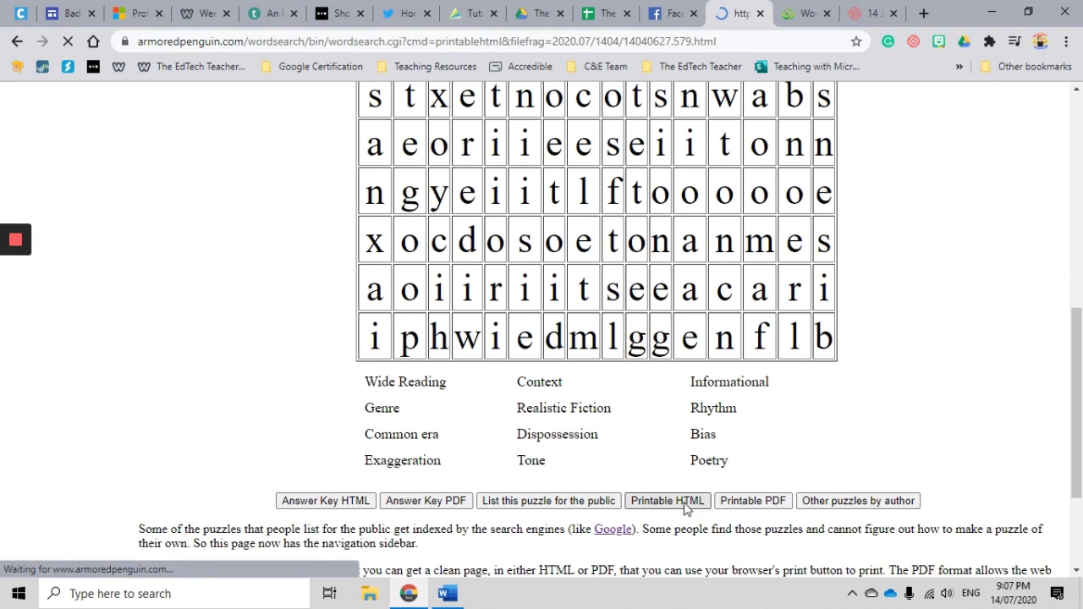
scroll(702, 427, down, 5)
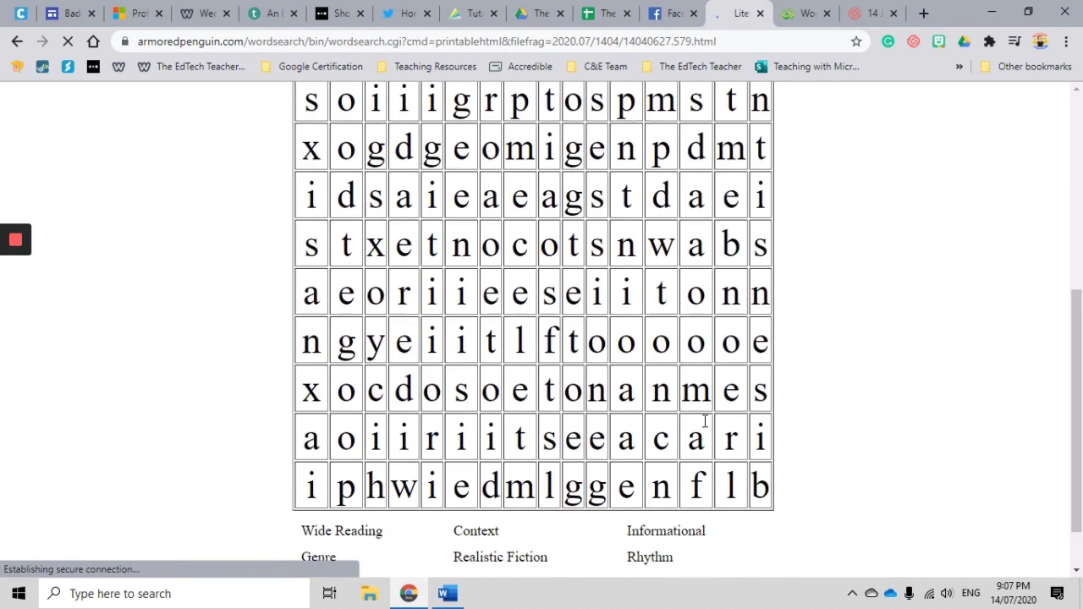
scroll(703, 415, up, 5)
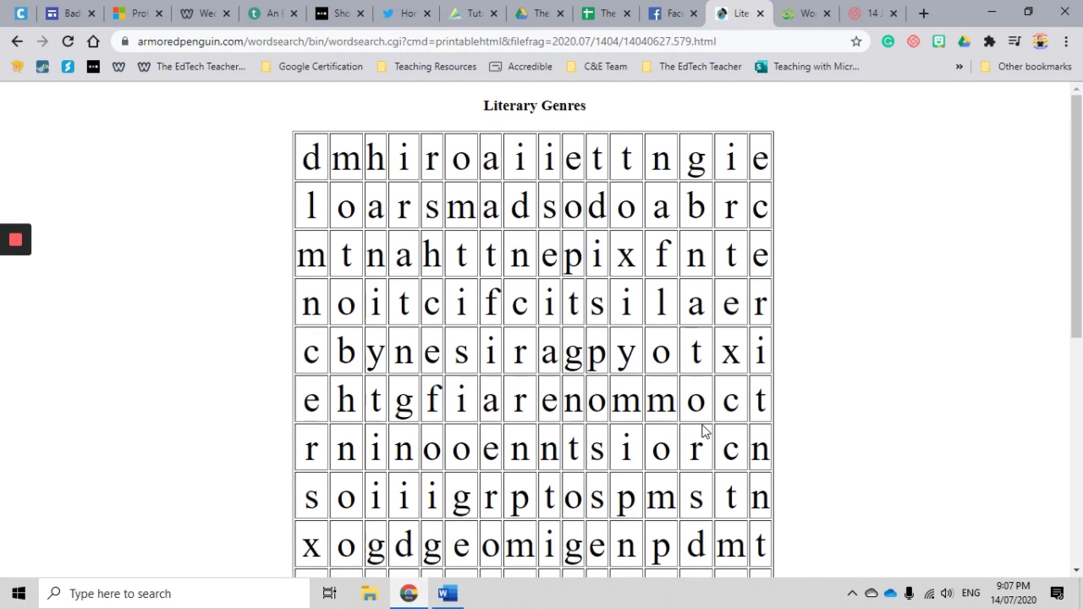
click(17, 41)
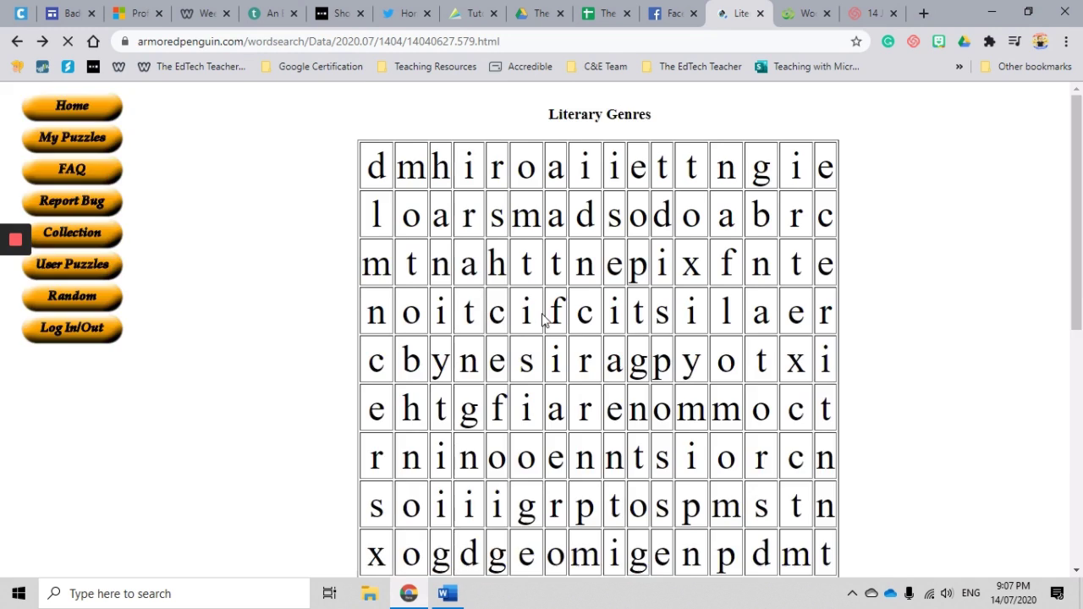
Generate the printable PDF of the puzzle, check its grid and word list, and return to the puzzle page.
click(751, 504)
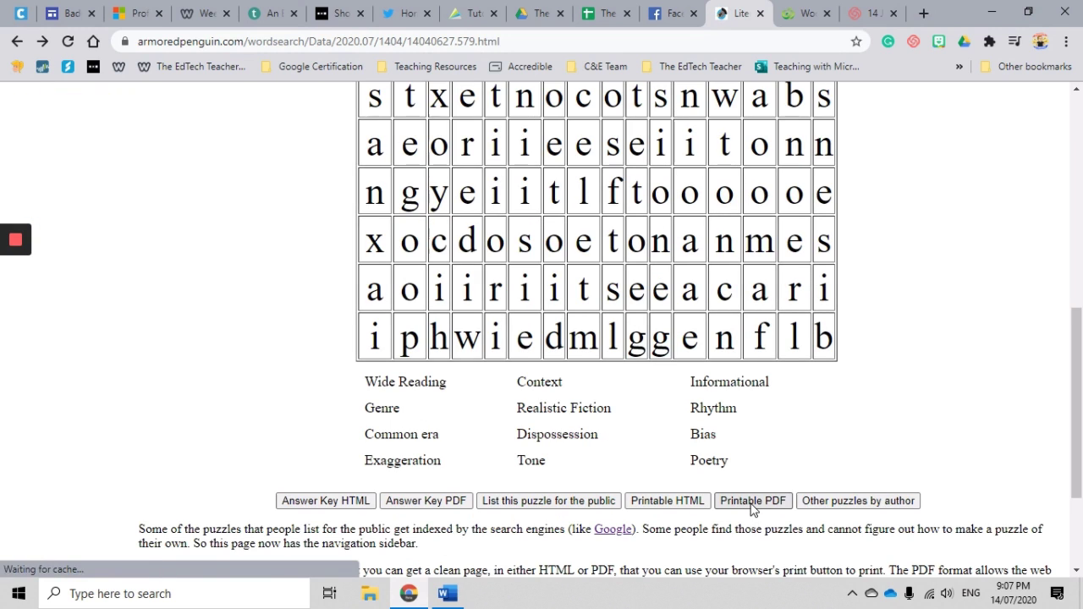
click(751, 505)
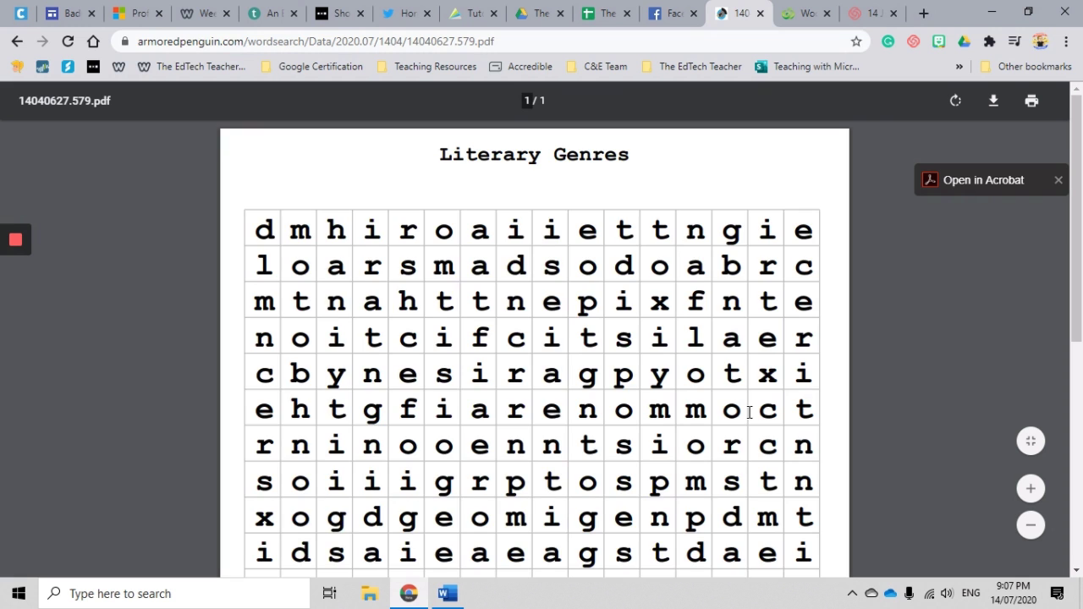
scroll(751, 412, down, 5)
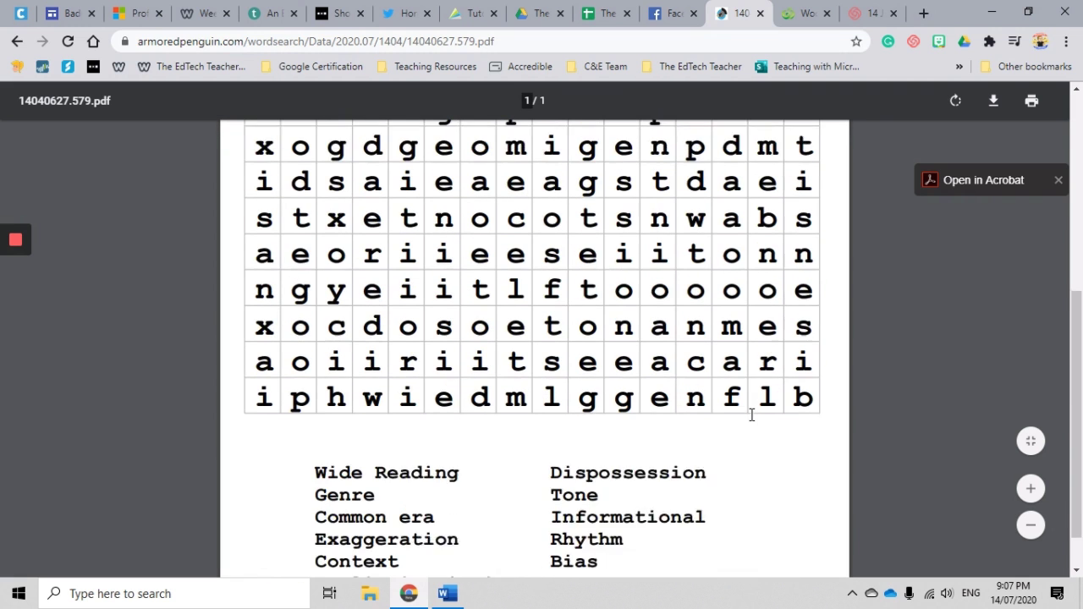
scroll(752, 423, down, 1)
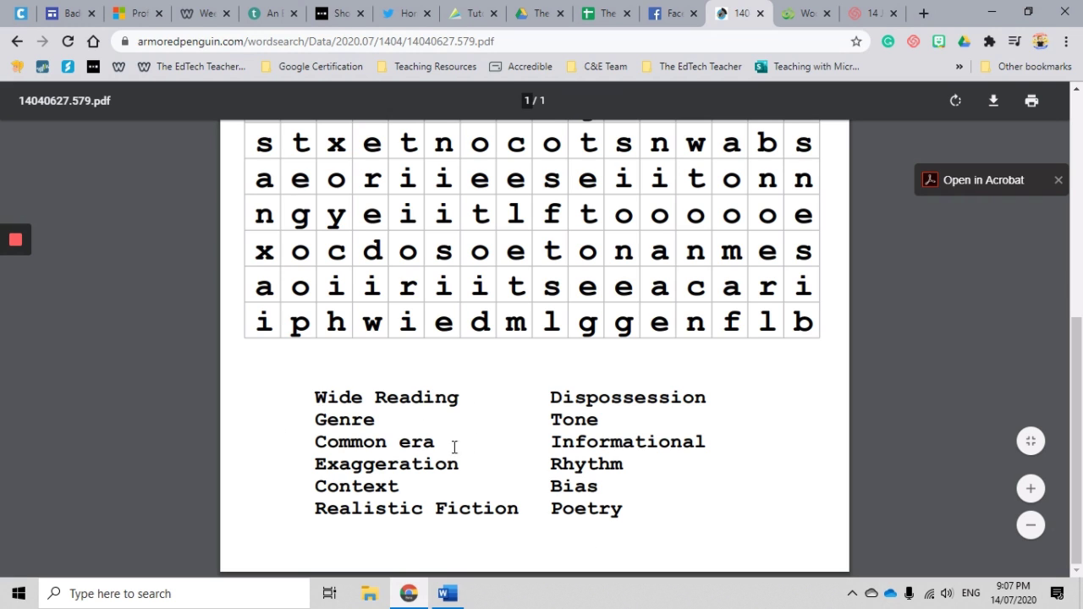
scroll(534, 432, up, 6)
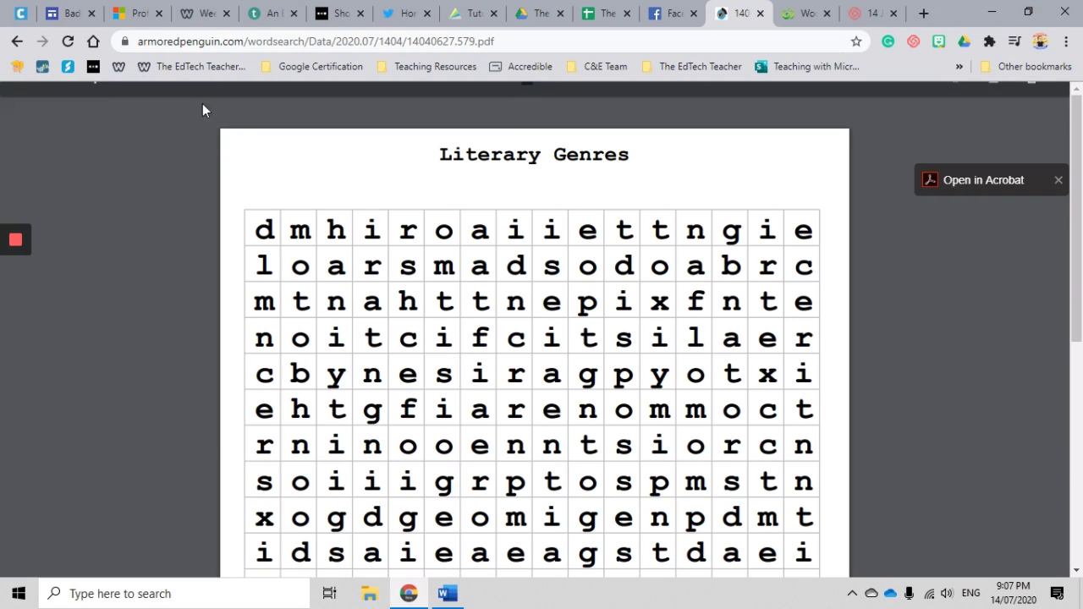
click(15, 42)
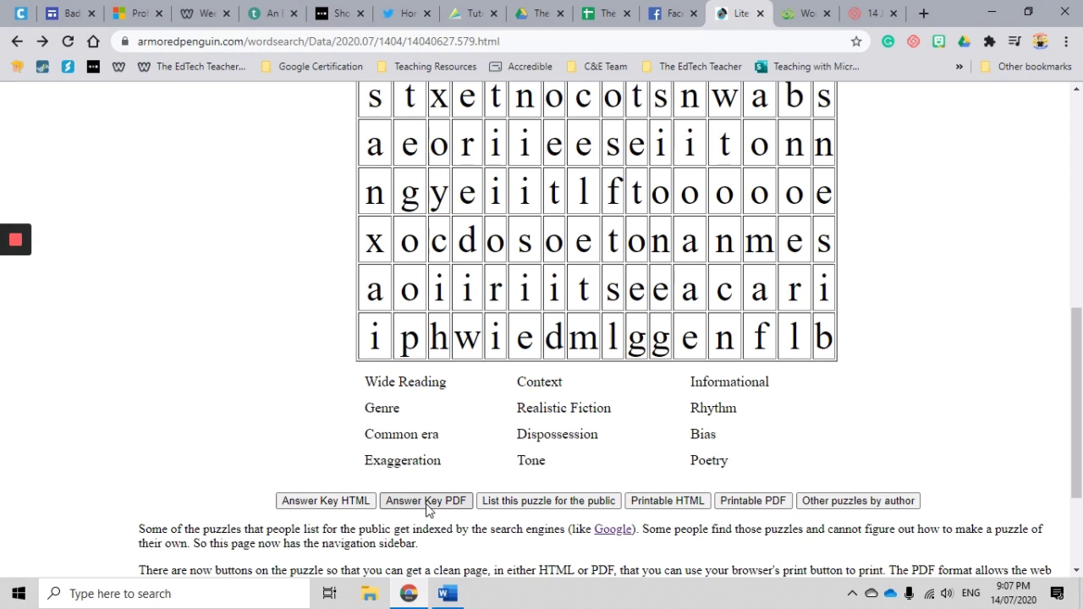
Generate the answer key as a PDF, examine the circled words in the grid, and return to the puzzle page.
click(427, 503)
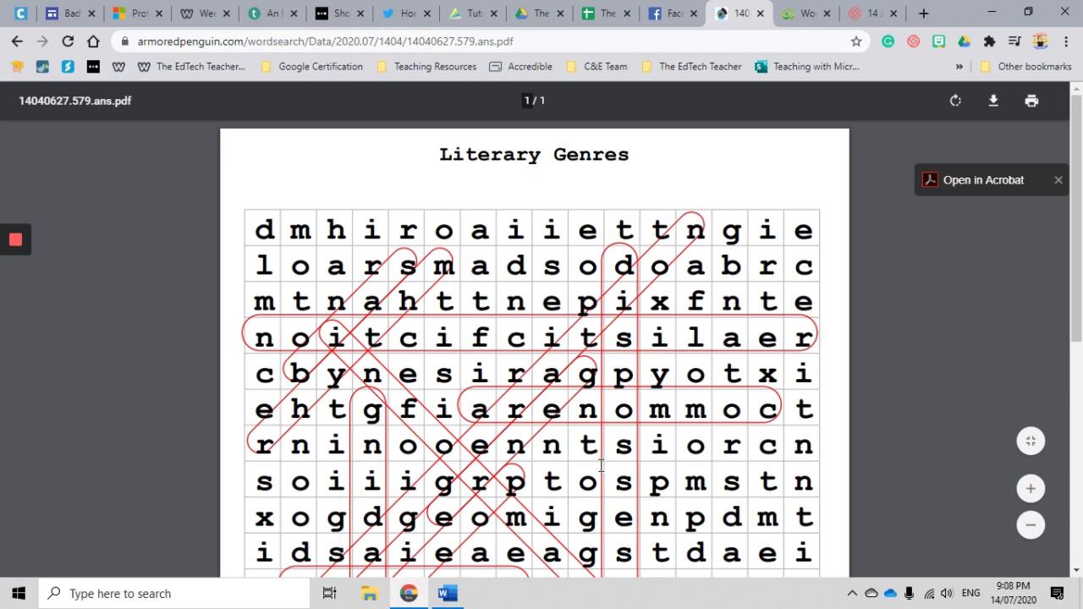
scroll(671, 421, down, 2)
scroll(671, 421, down, 1)
scroll(669, 421, down, 1)
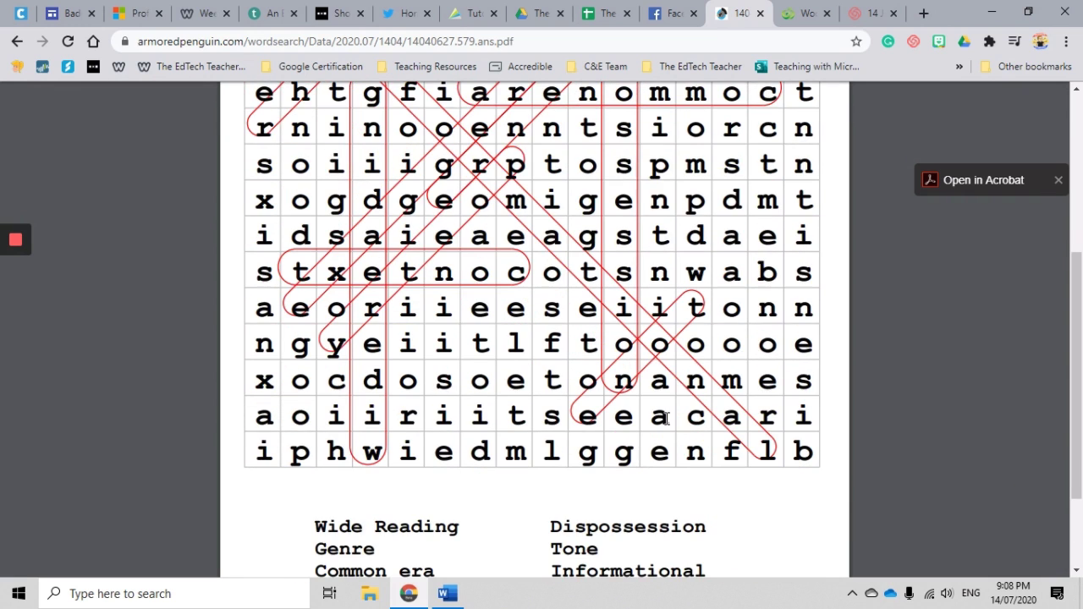
scroll(667, 419, up, 2)
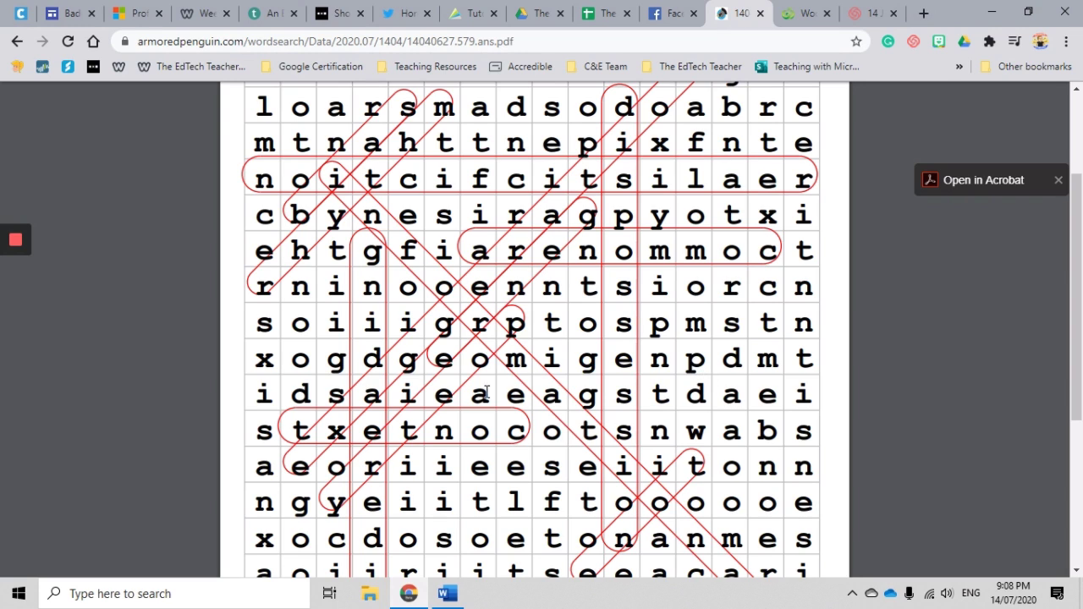
click(18, 41)
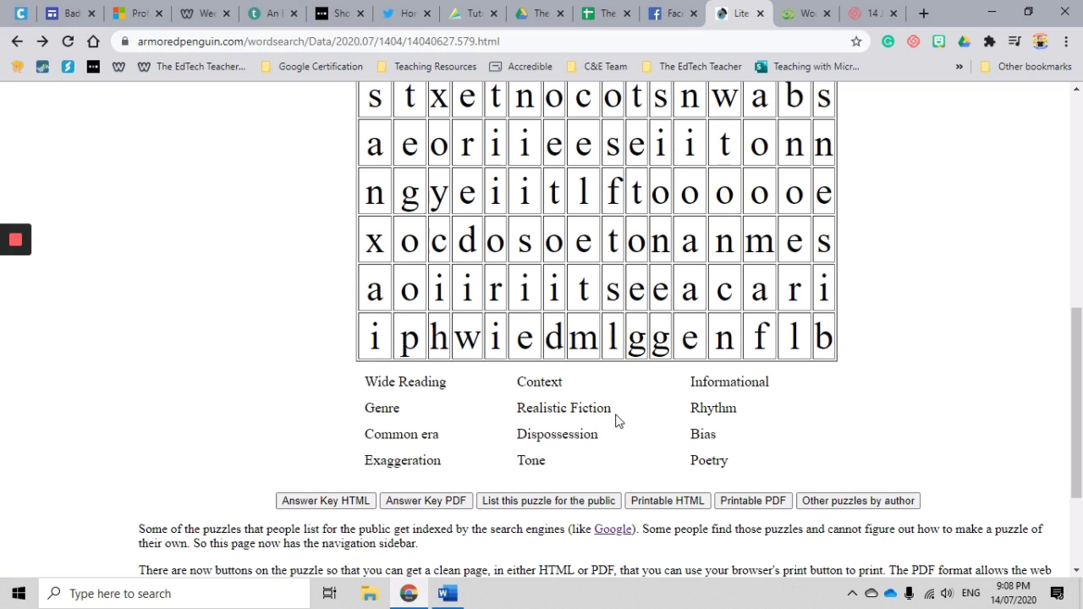
Review the finished puzzle page, including its letter grid, word list and the notes on printing.
scroll(617, 423, down, 1)
scroll(619, 427, up, 3)
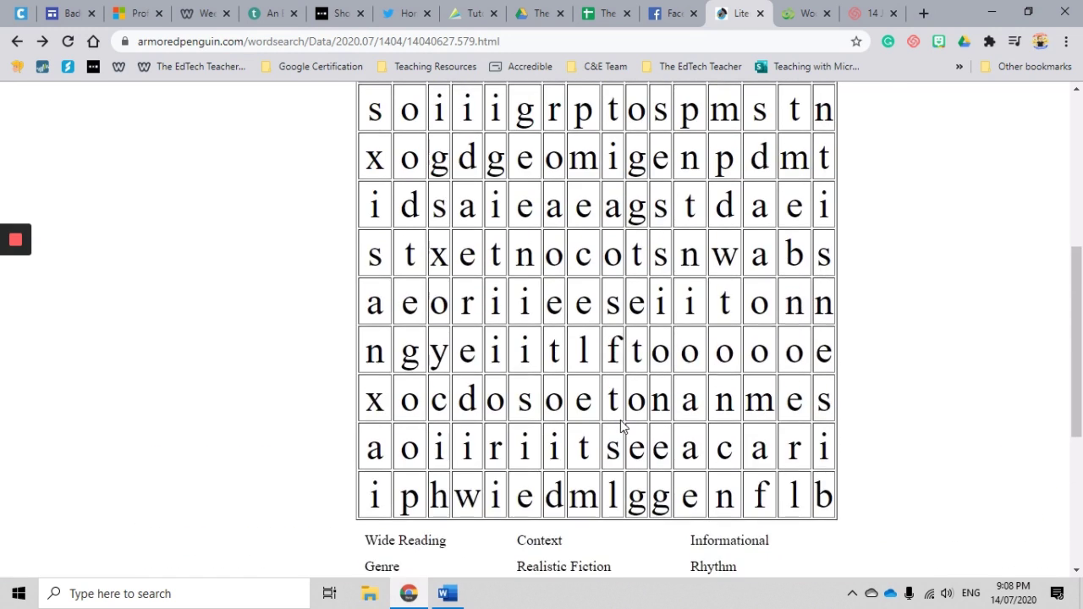
scroll(622, 428, up, 5)
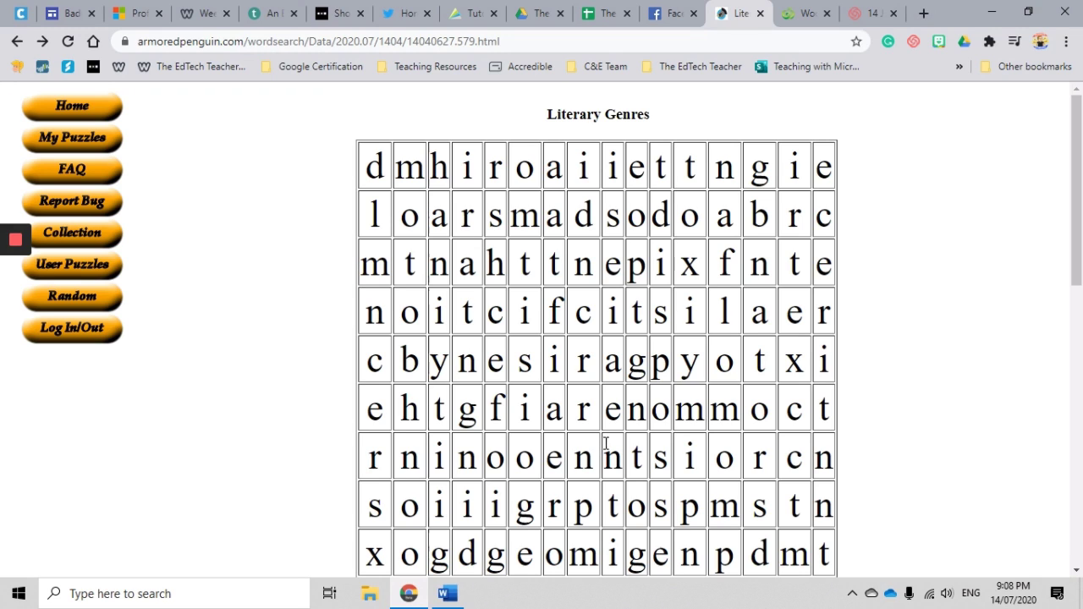
scroll(606, 446, down, 3)
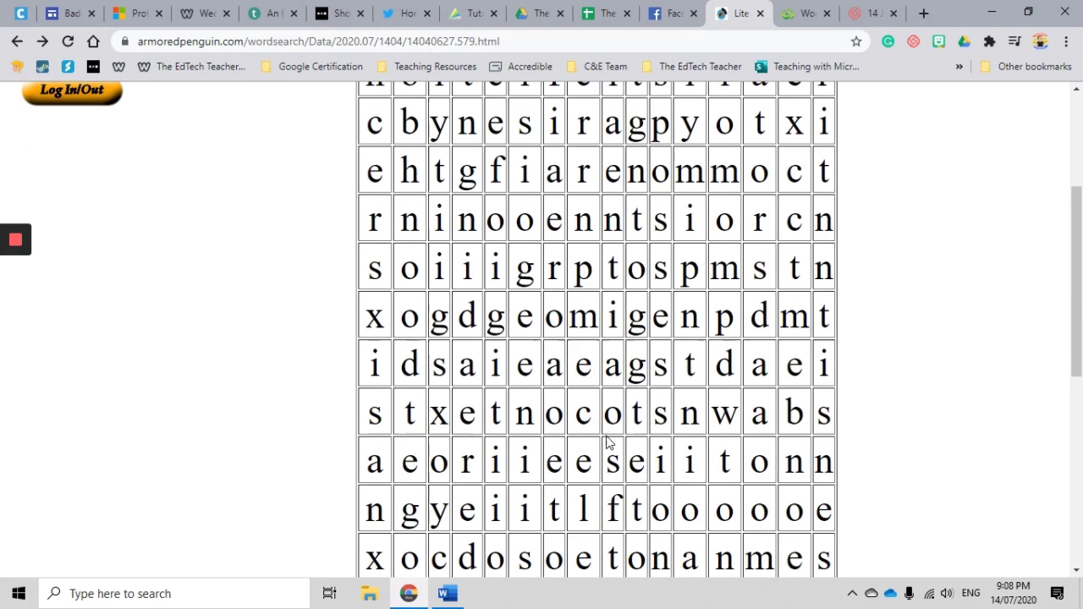
scroll(606, 444, down, 6)
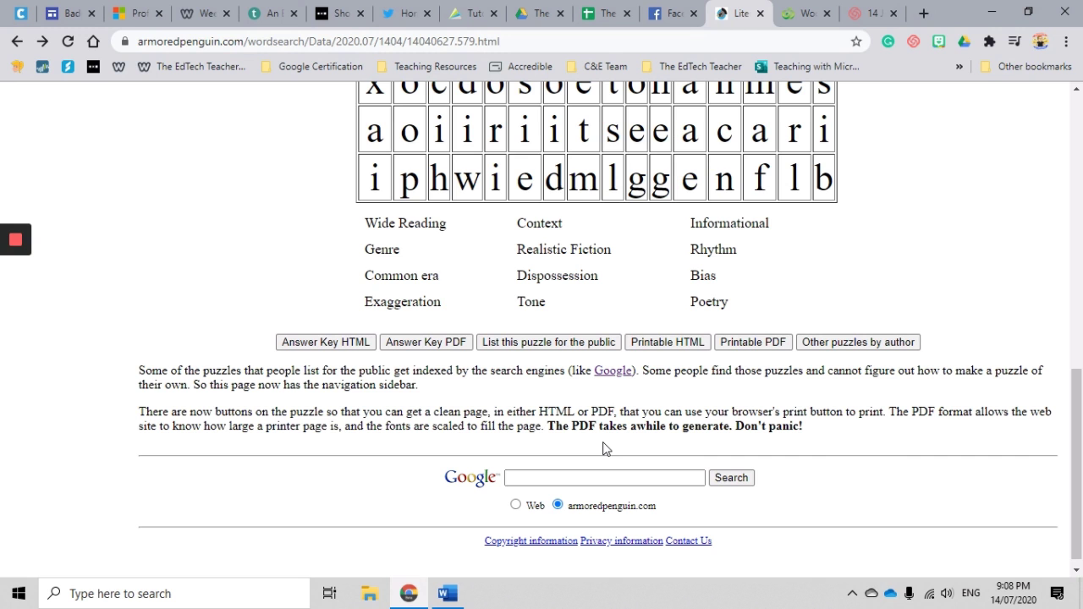
scroll(606, 449, up, 4)
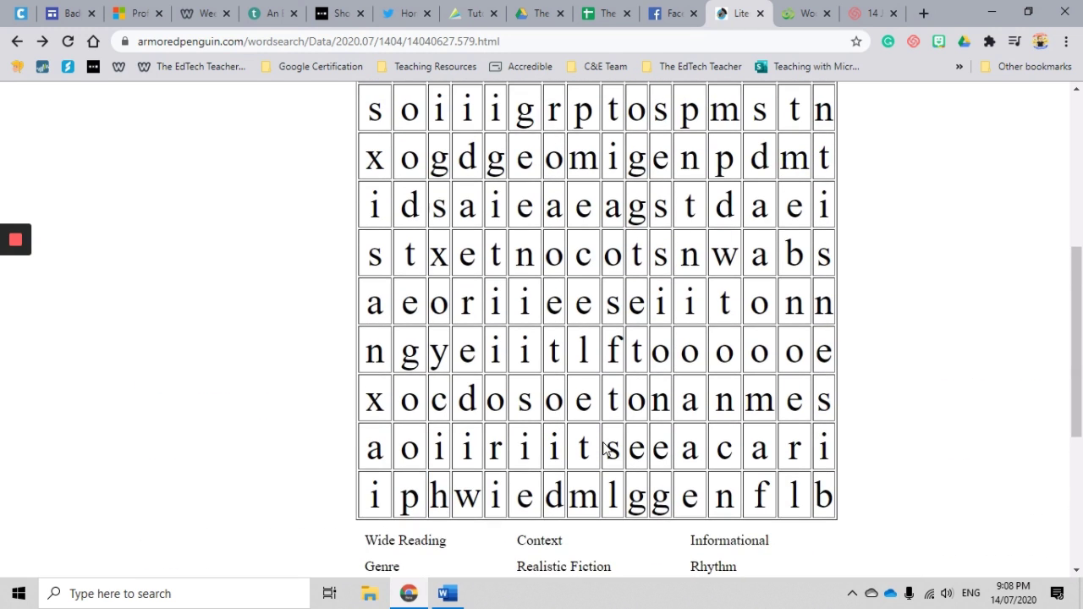
scroll(606, 448, up, 2)
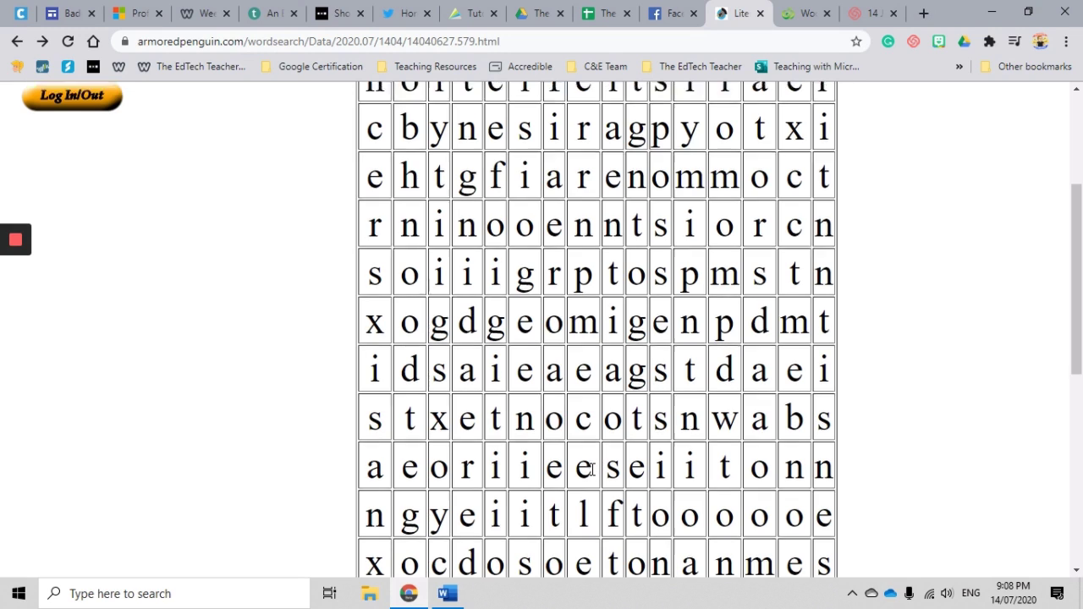
scroll(592, 469, up, 3)
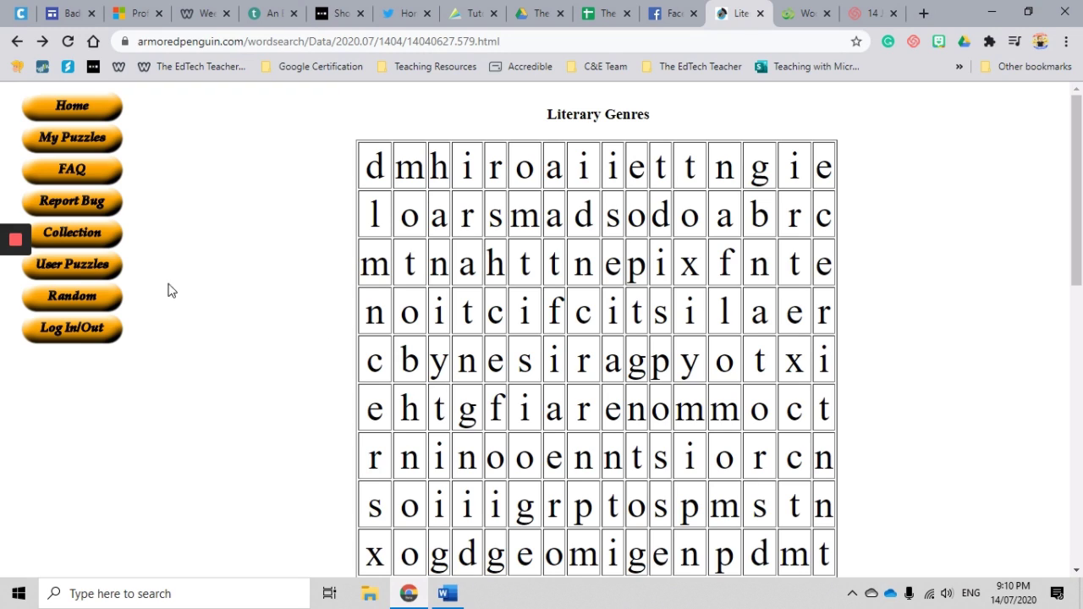
mouse_move(15, 252)
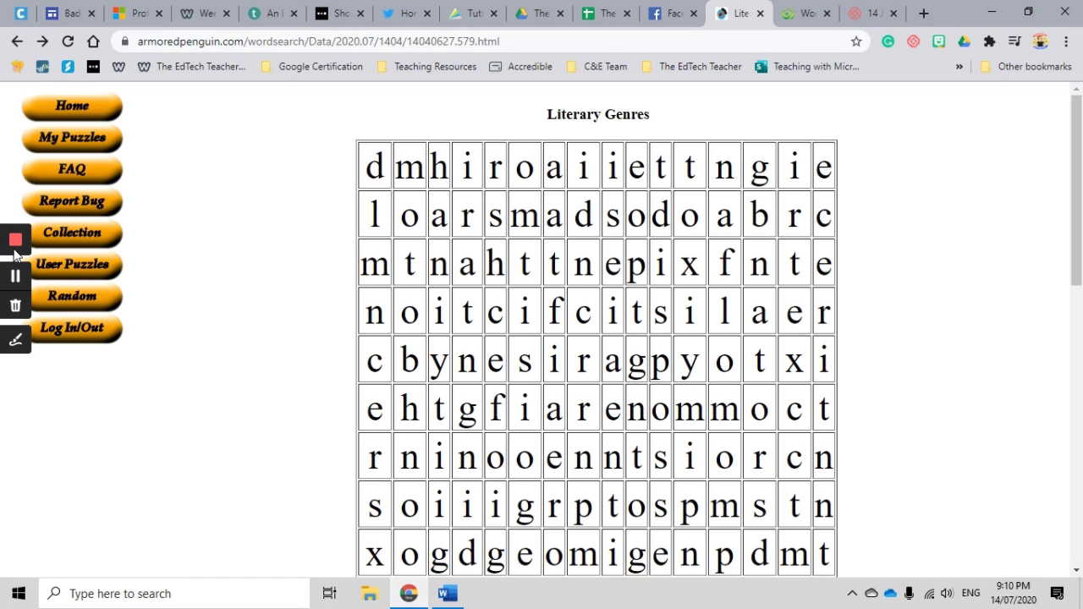